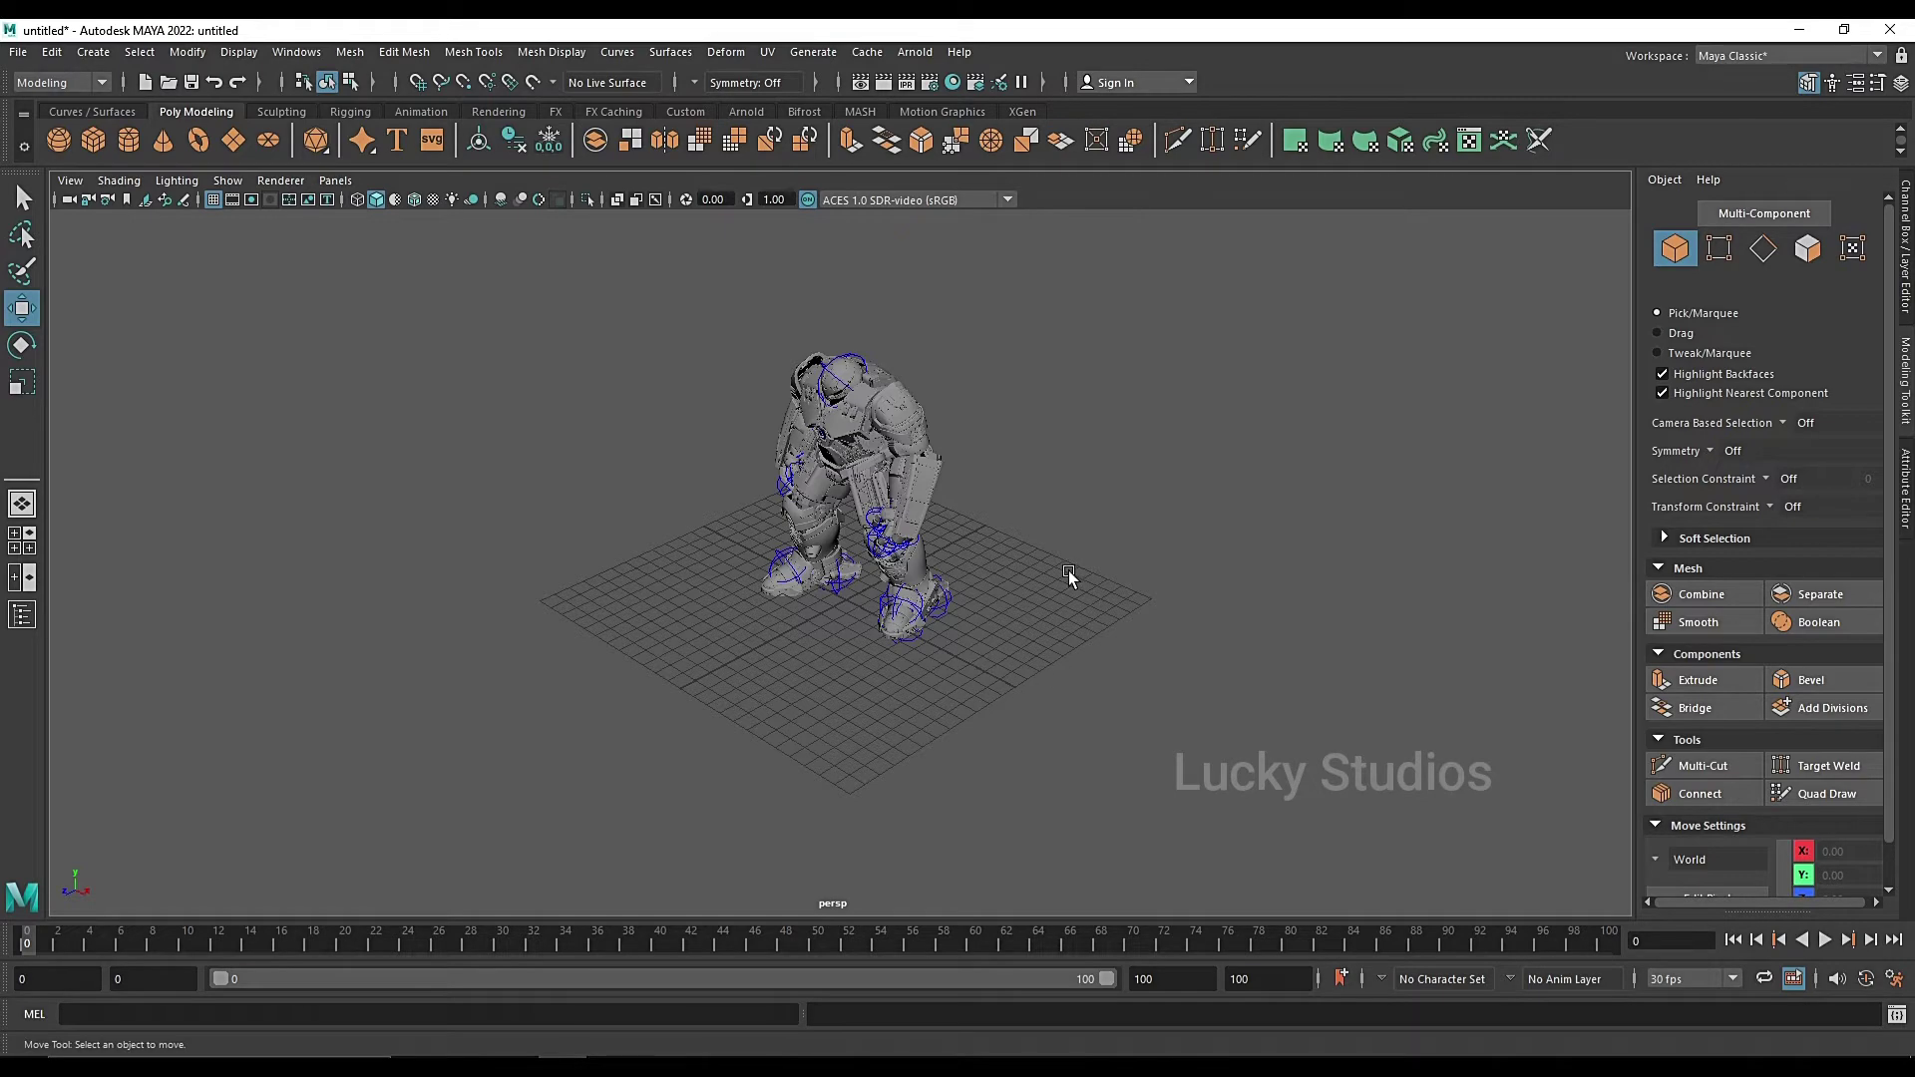
- Tumble the camera until the robot faces front, then track and dolly in for a centred close-up
{"action": "left_click_drag", "start_coordinate": [1021, 556], "coordinate": [920, 573], "text": "alt"}
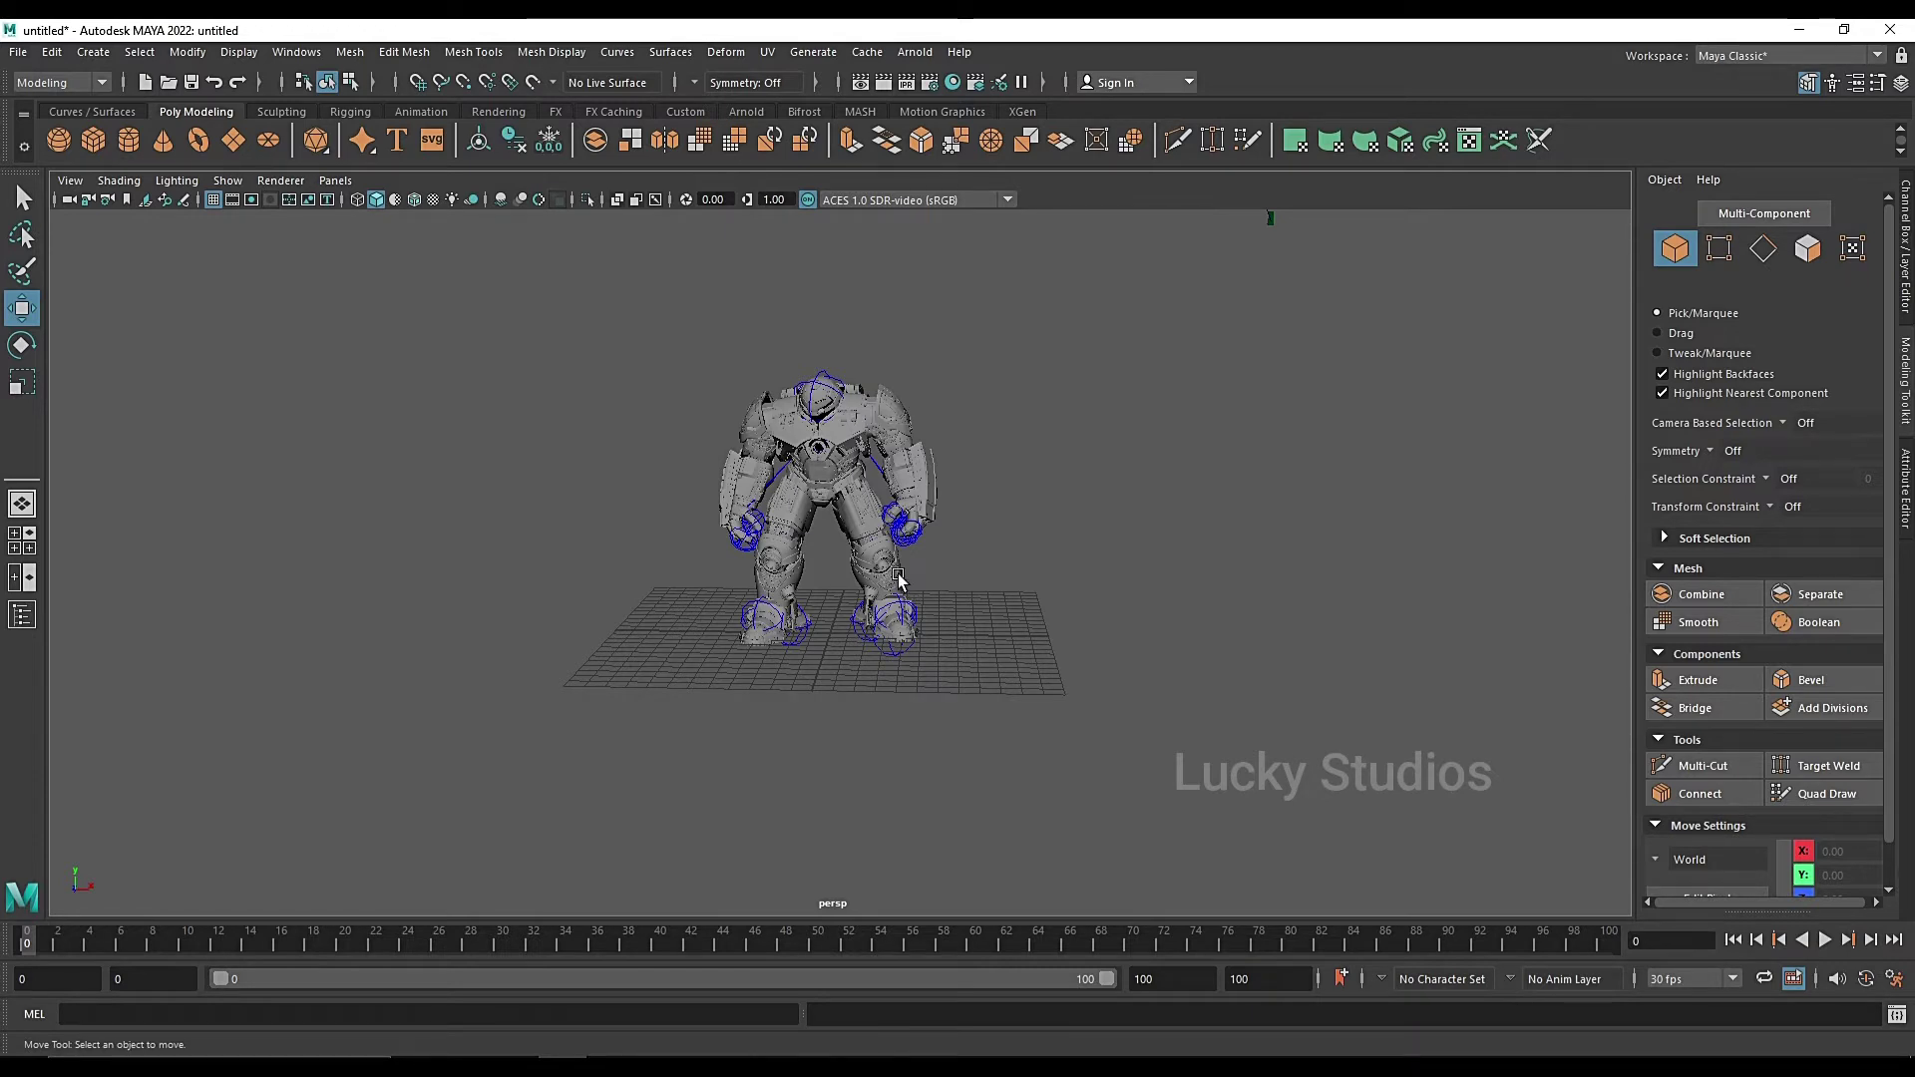
{"action": "middle_click_drag", "start_coordinate": [825, 539], "coordinate": [394, 558], "text": "alt"}
{"action": "right_click_drag", "start_coordinate": [394, 559], "coordinate": [696, 562], "text": "alt"}
{"action": "middle_click_drag", "start_coordinate": [696, 562], "coordinate": [822, 566], "text": "alt"}
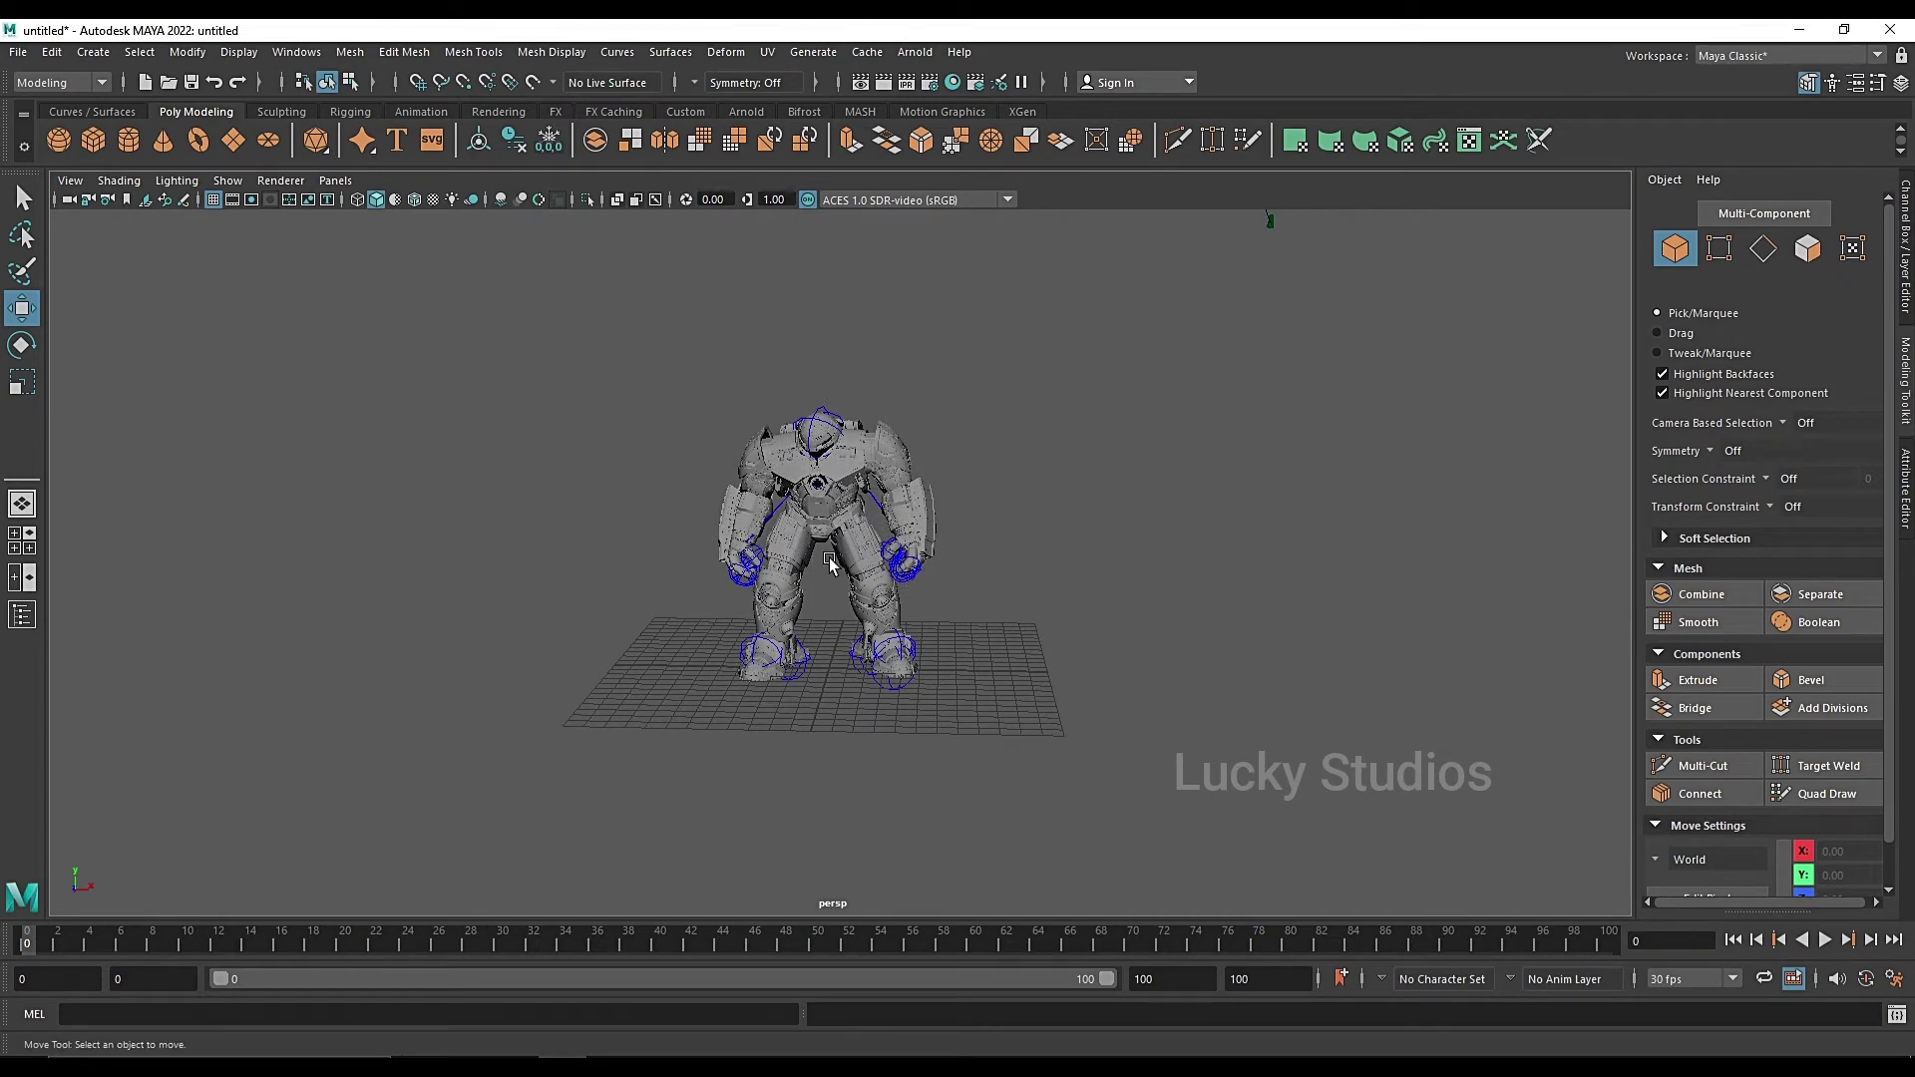
- Zoom in and out with the wheel, then dolly and tumble for an angled full-body view of the robot
{"action": "scroll", "coordinate": [828, 562], "scroll_direction": "up", "scroll_amount": 8}
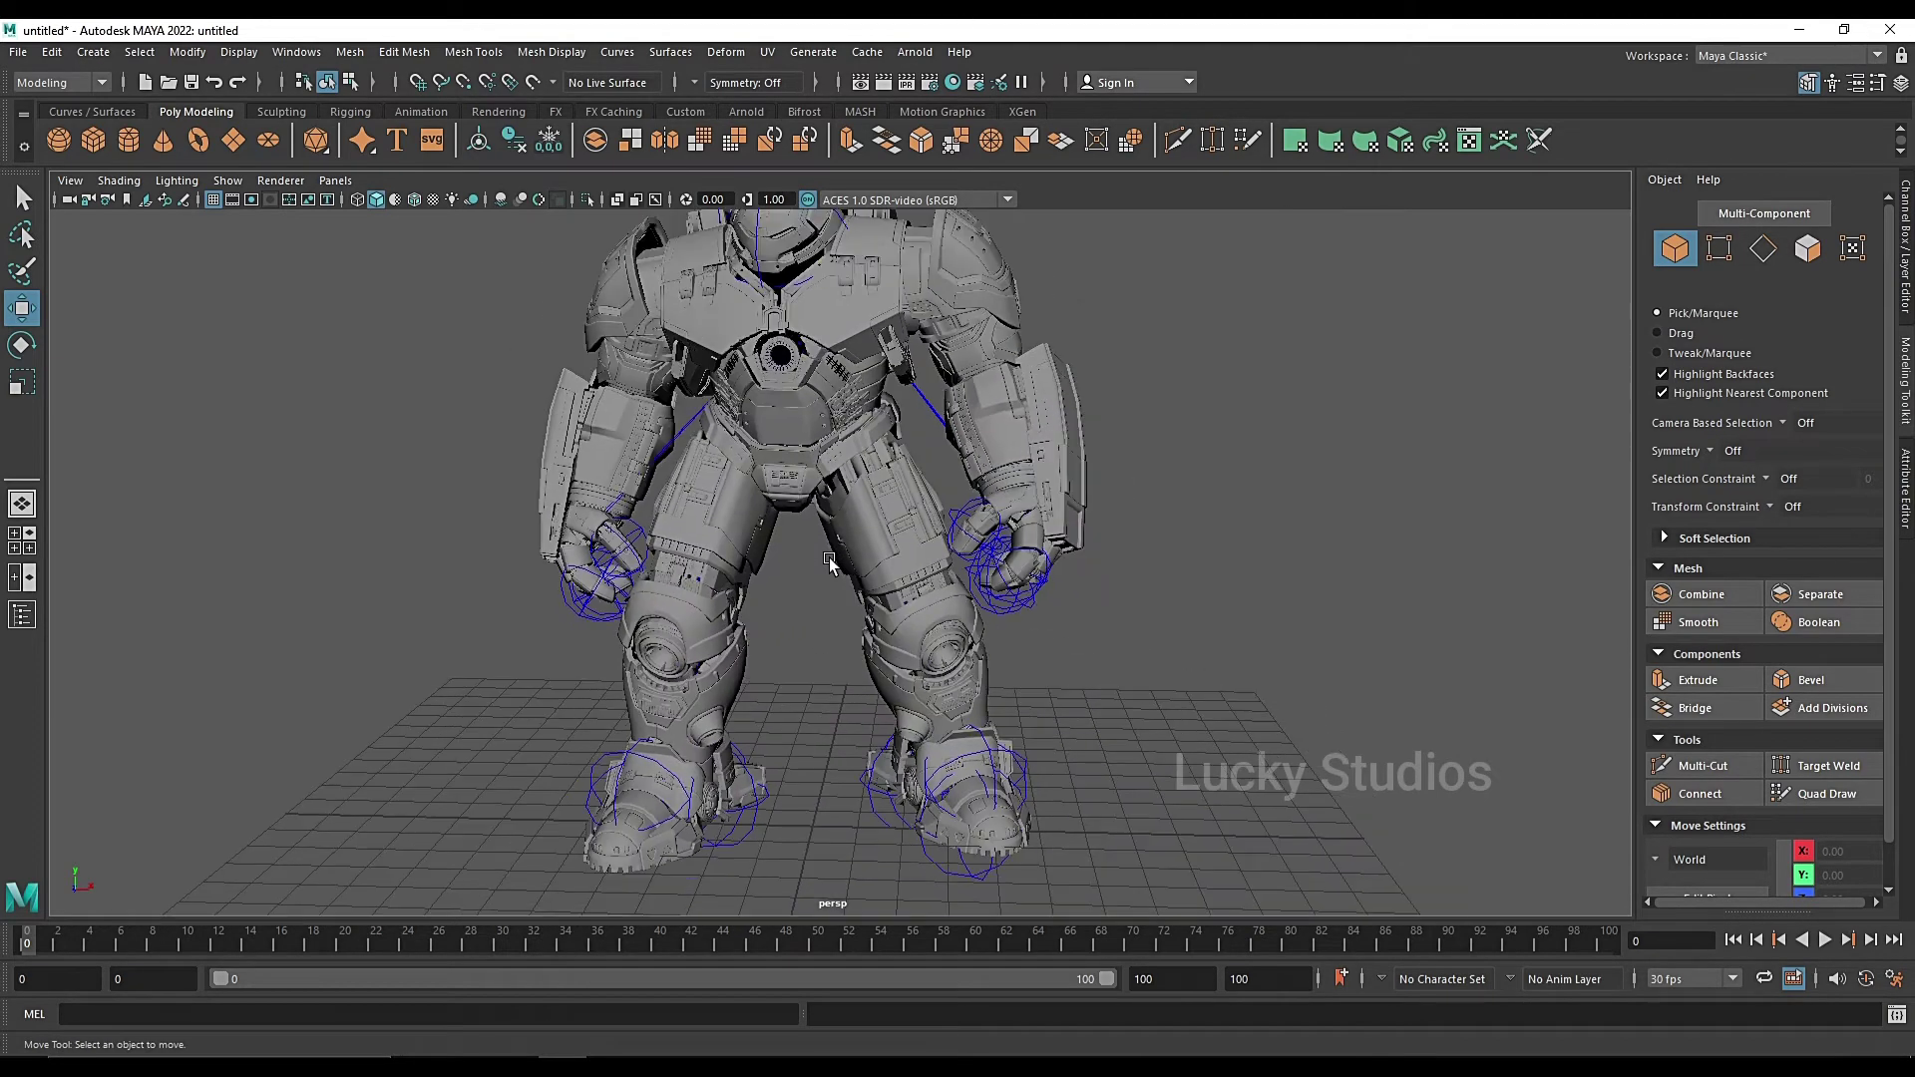
{"action": "scroll", "coordinate": [829, 562], "scroll_direction": "down", "scroll_amount": 10}
{"action": "scroll", "coordinate": [829, 561], "scroll_direction": "up", "scroll_amount": 6}
{"action": "scroll", "coordinate": [829, 561], "scroll_direction": "up", "scroll_amount": 3}
{"action": "scroll", "coordinate": [829, 562], "scroll_direction": "down", "scroll_amount": 7}
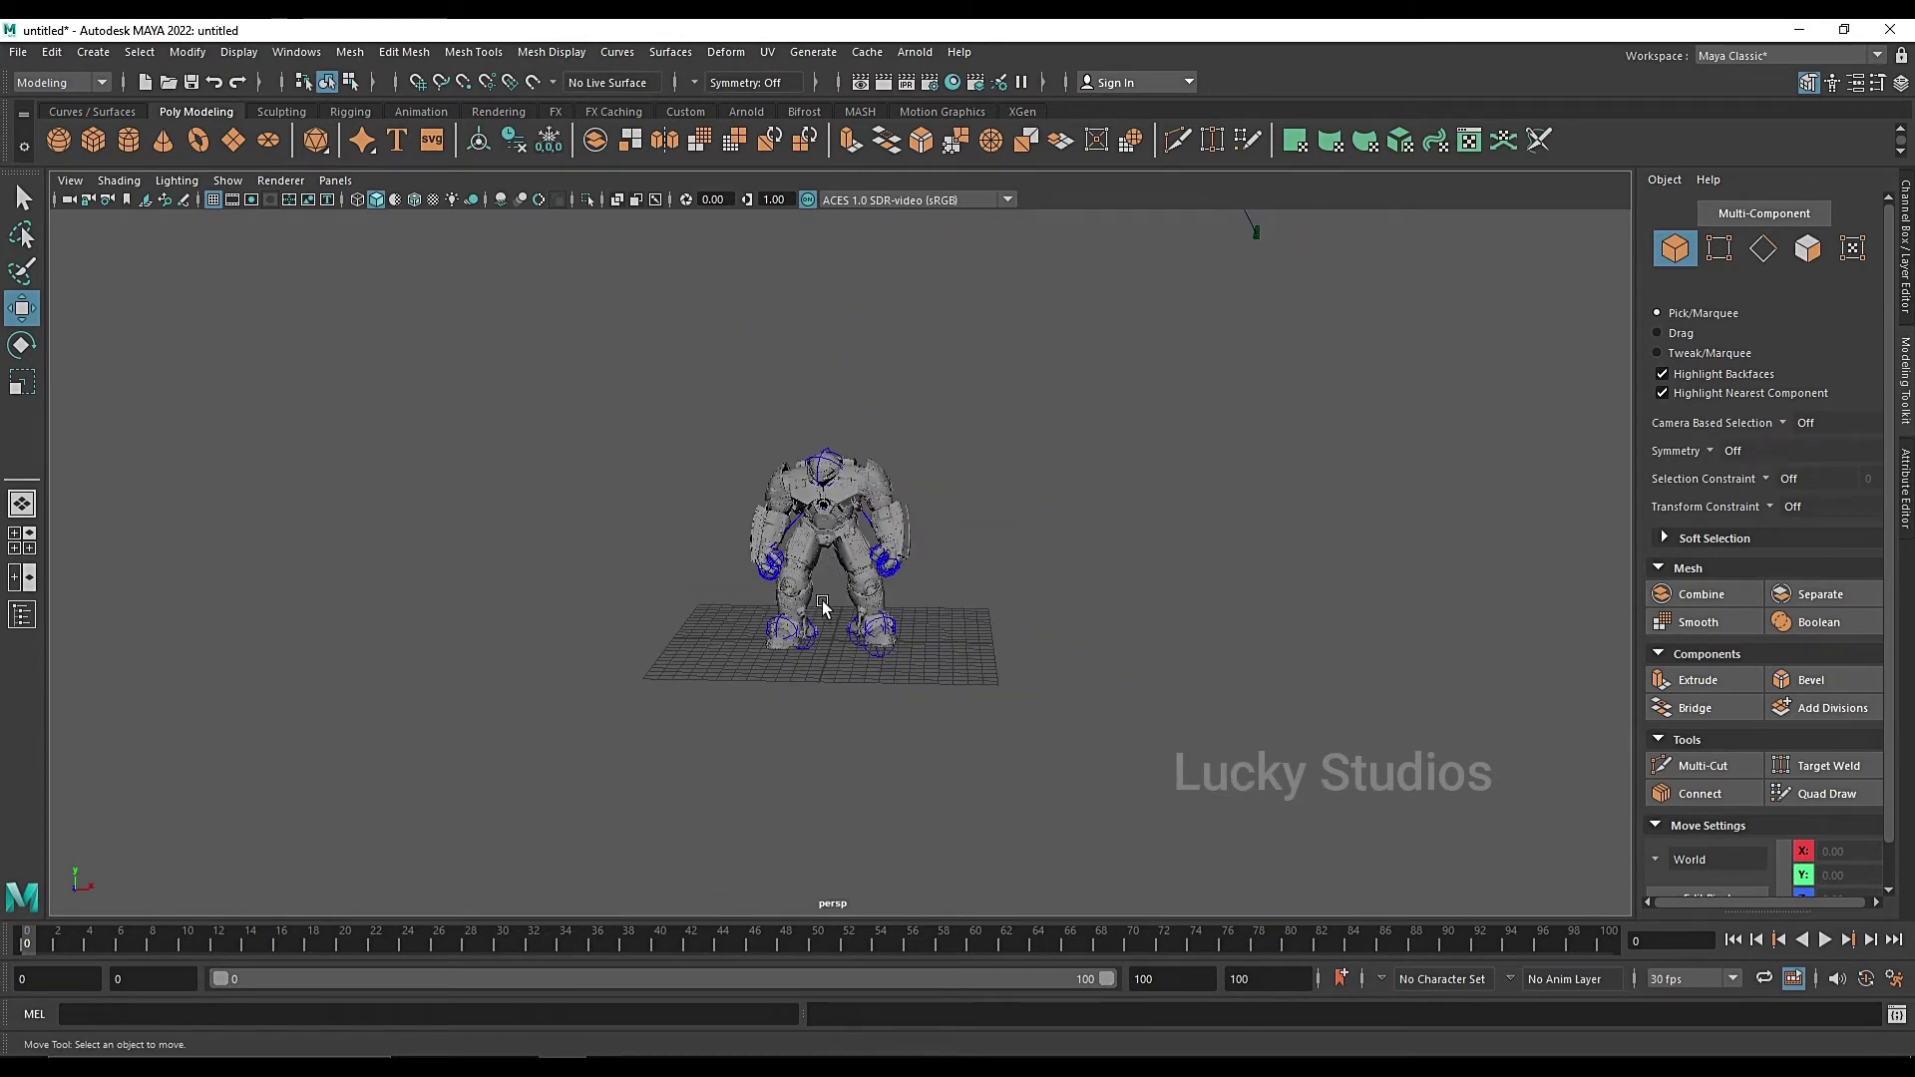
{"action": "right_click_drag", "start_coordinate": [823, 606], "coordinate": [1055, 681], "text": "alt"}
{"action": "left_click_drag", "start_coordinate": [1055, 681], "coordinate": [842, 690], "text": "alt"}
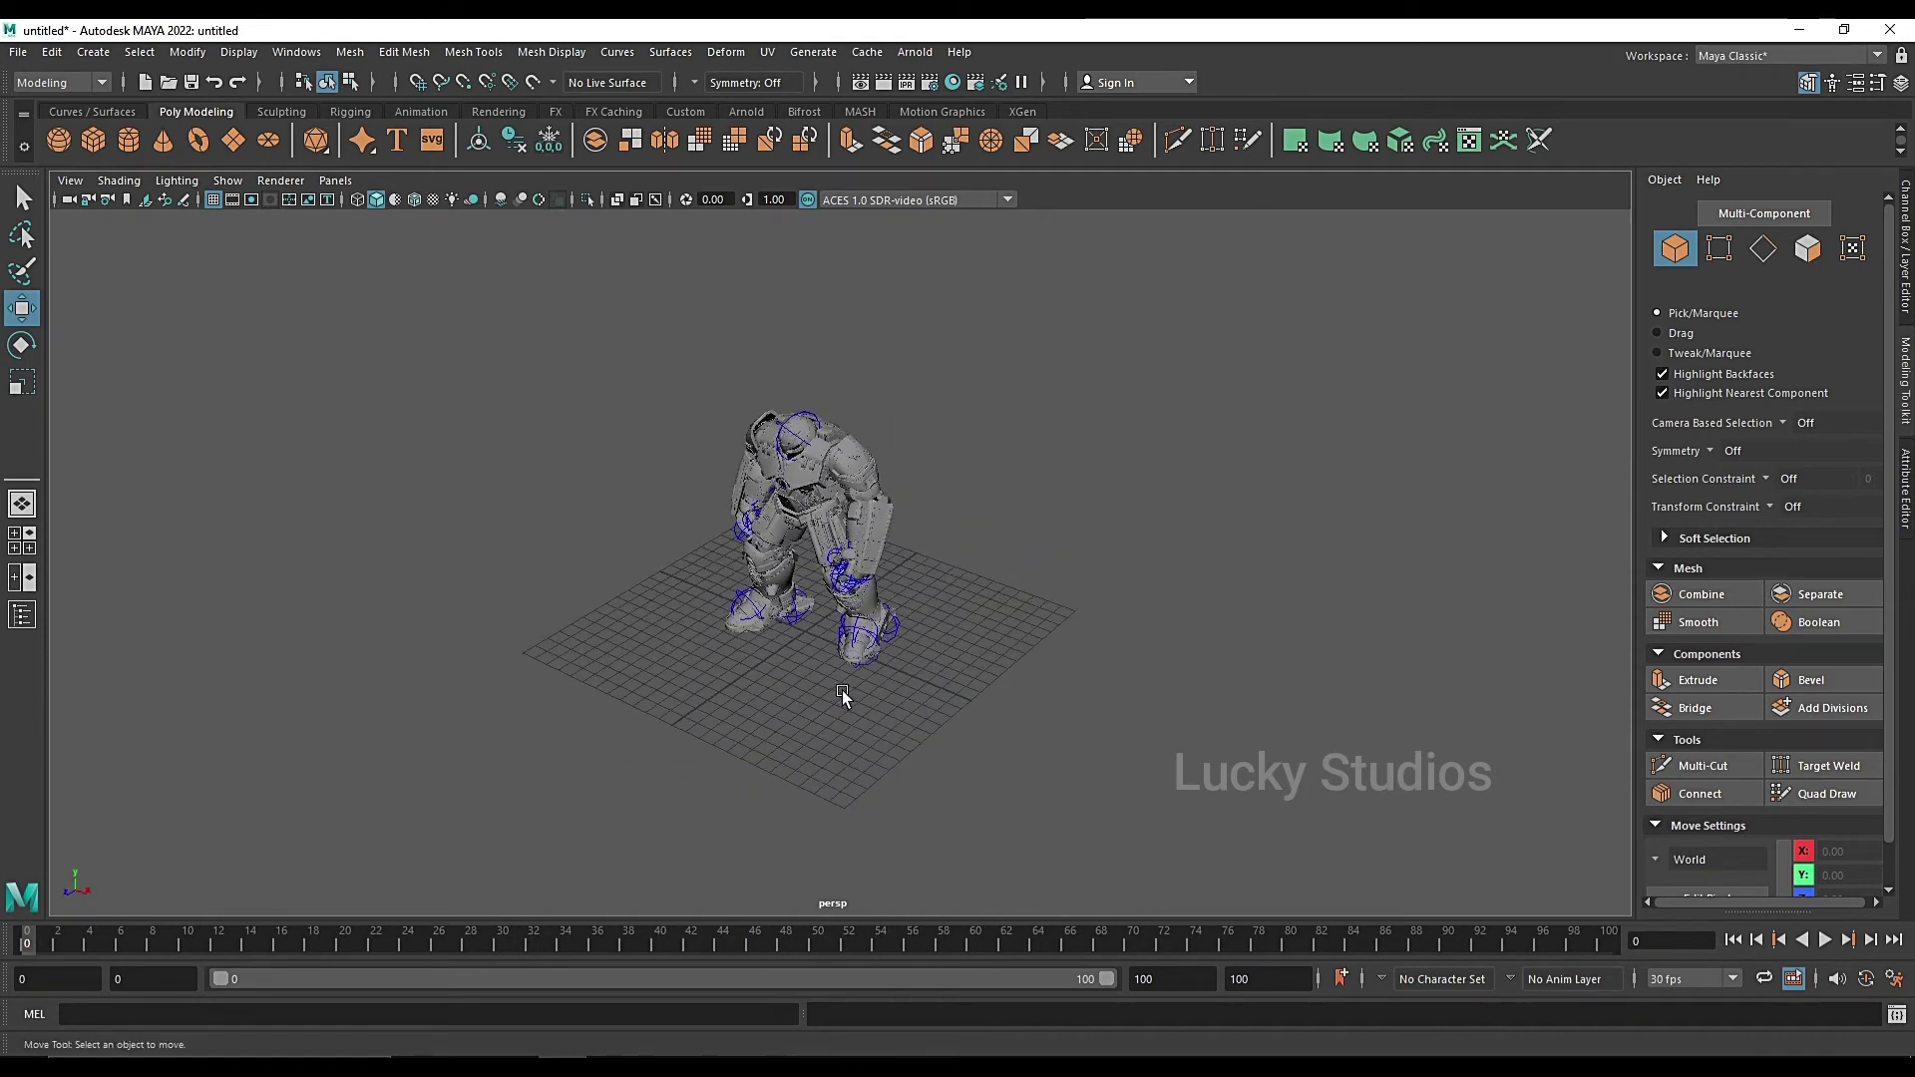
- Switch to the four-view layout, briefly go to single perspective, then return to four views
{"action": "left_click", "coordinate": [22, 540]}
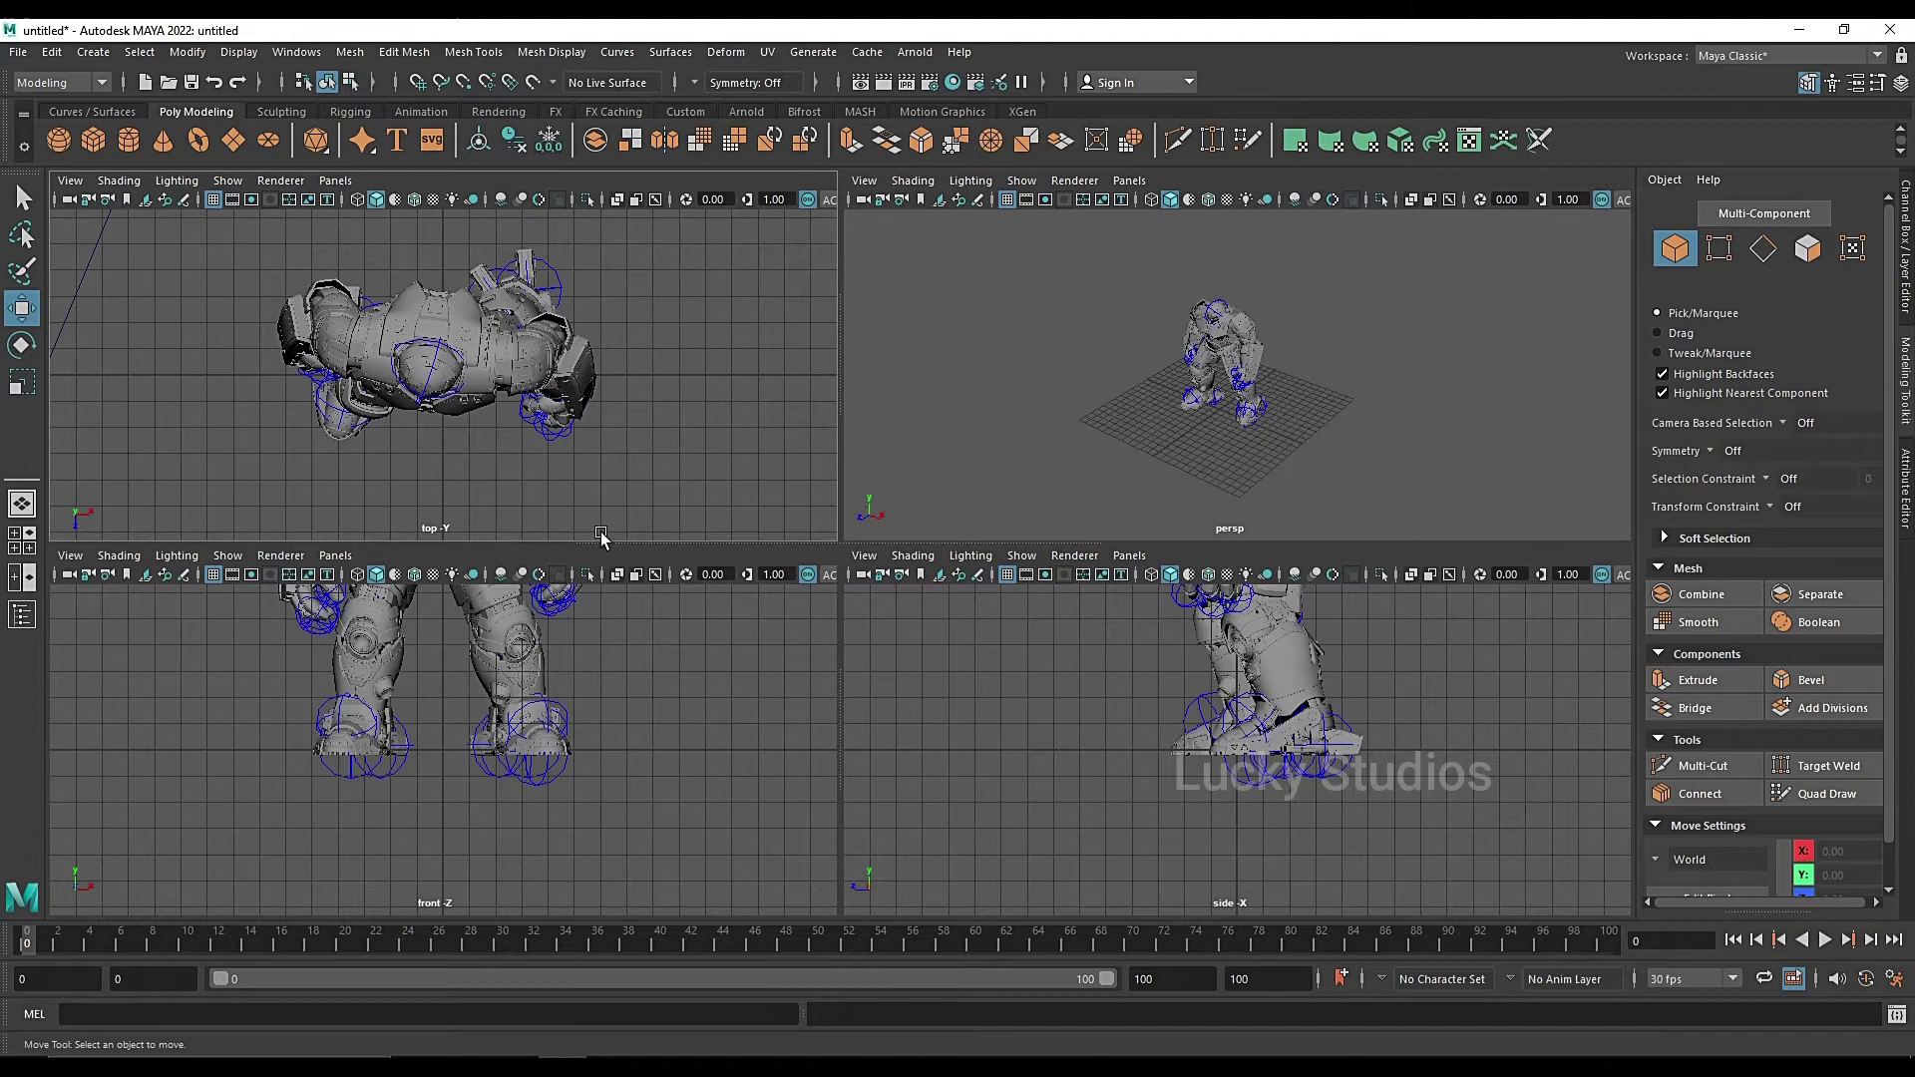
{"action": "left_click", "coordinate": [22, 504]}
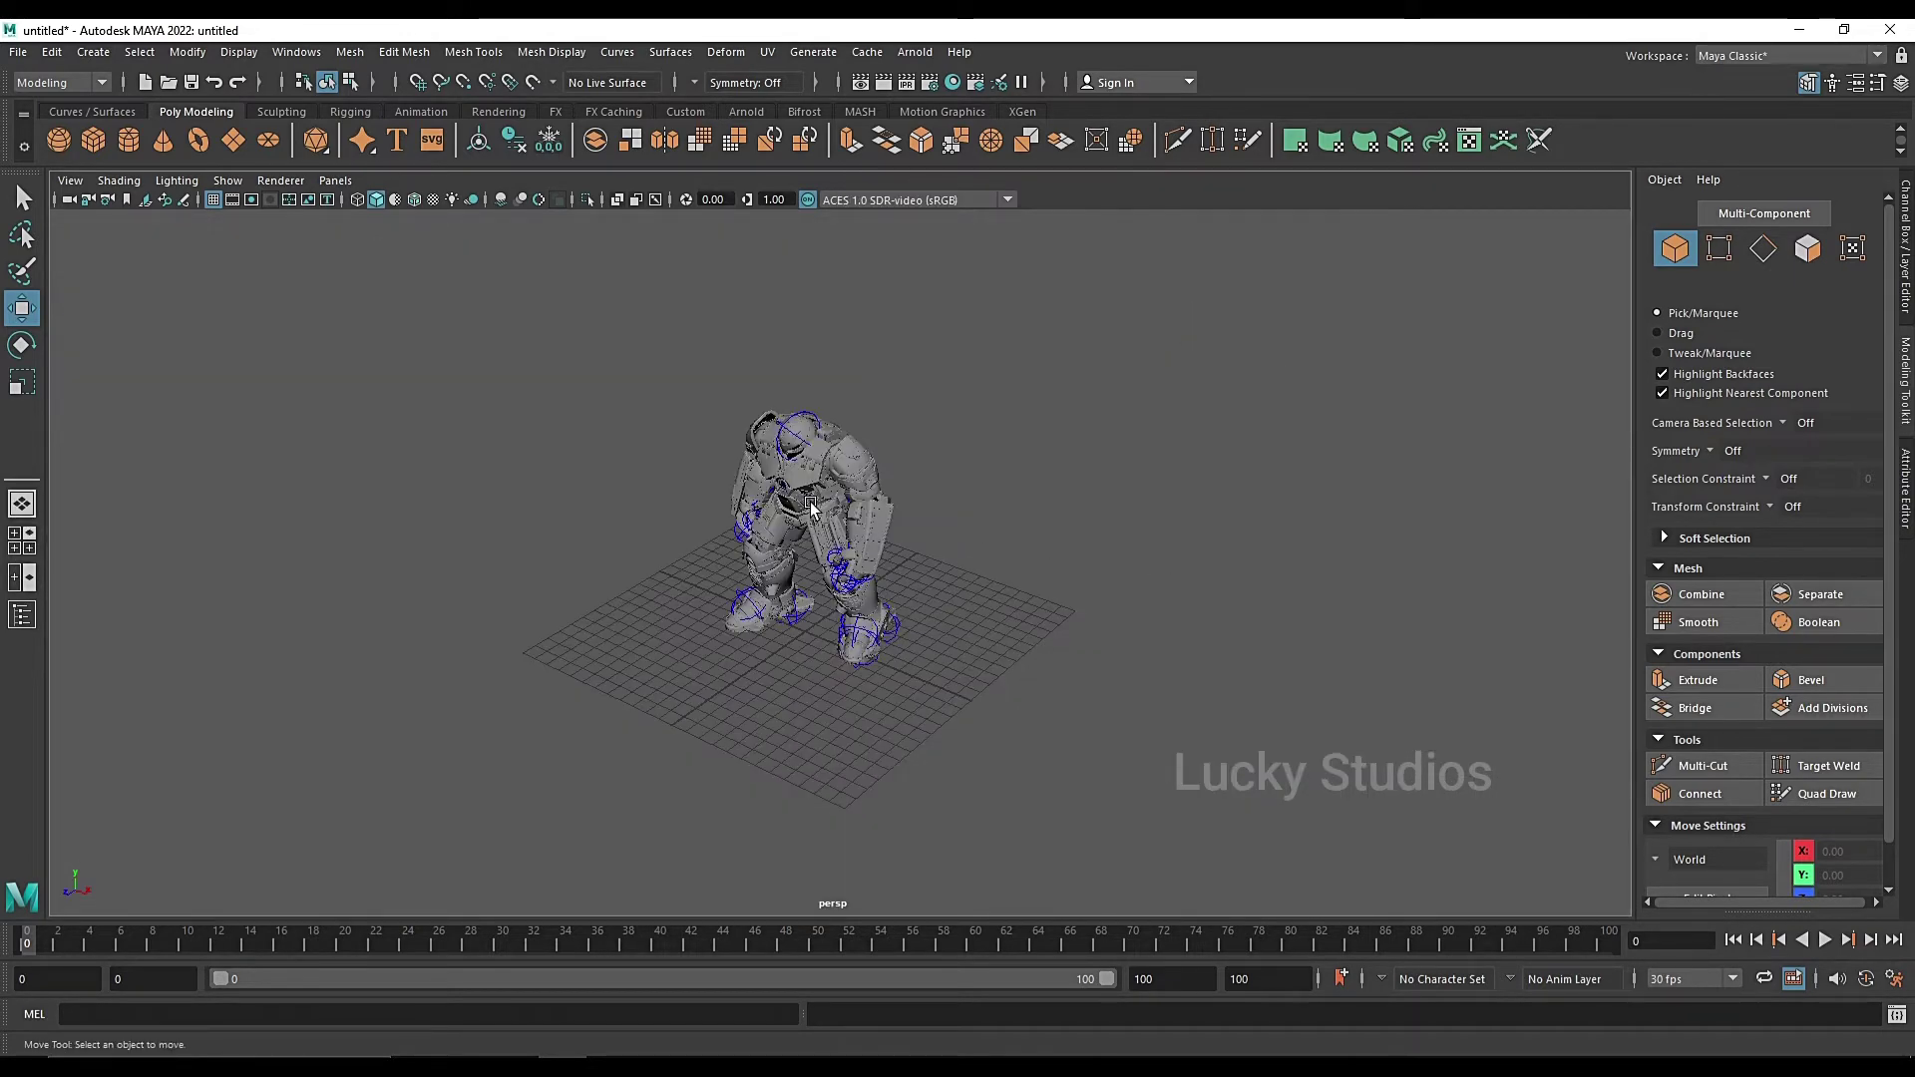
{"action": "key", "text": "space"}
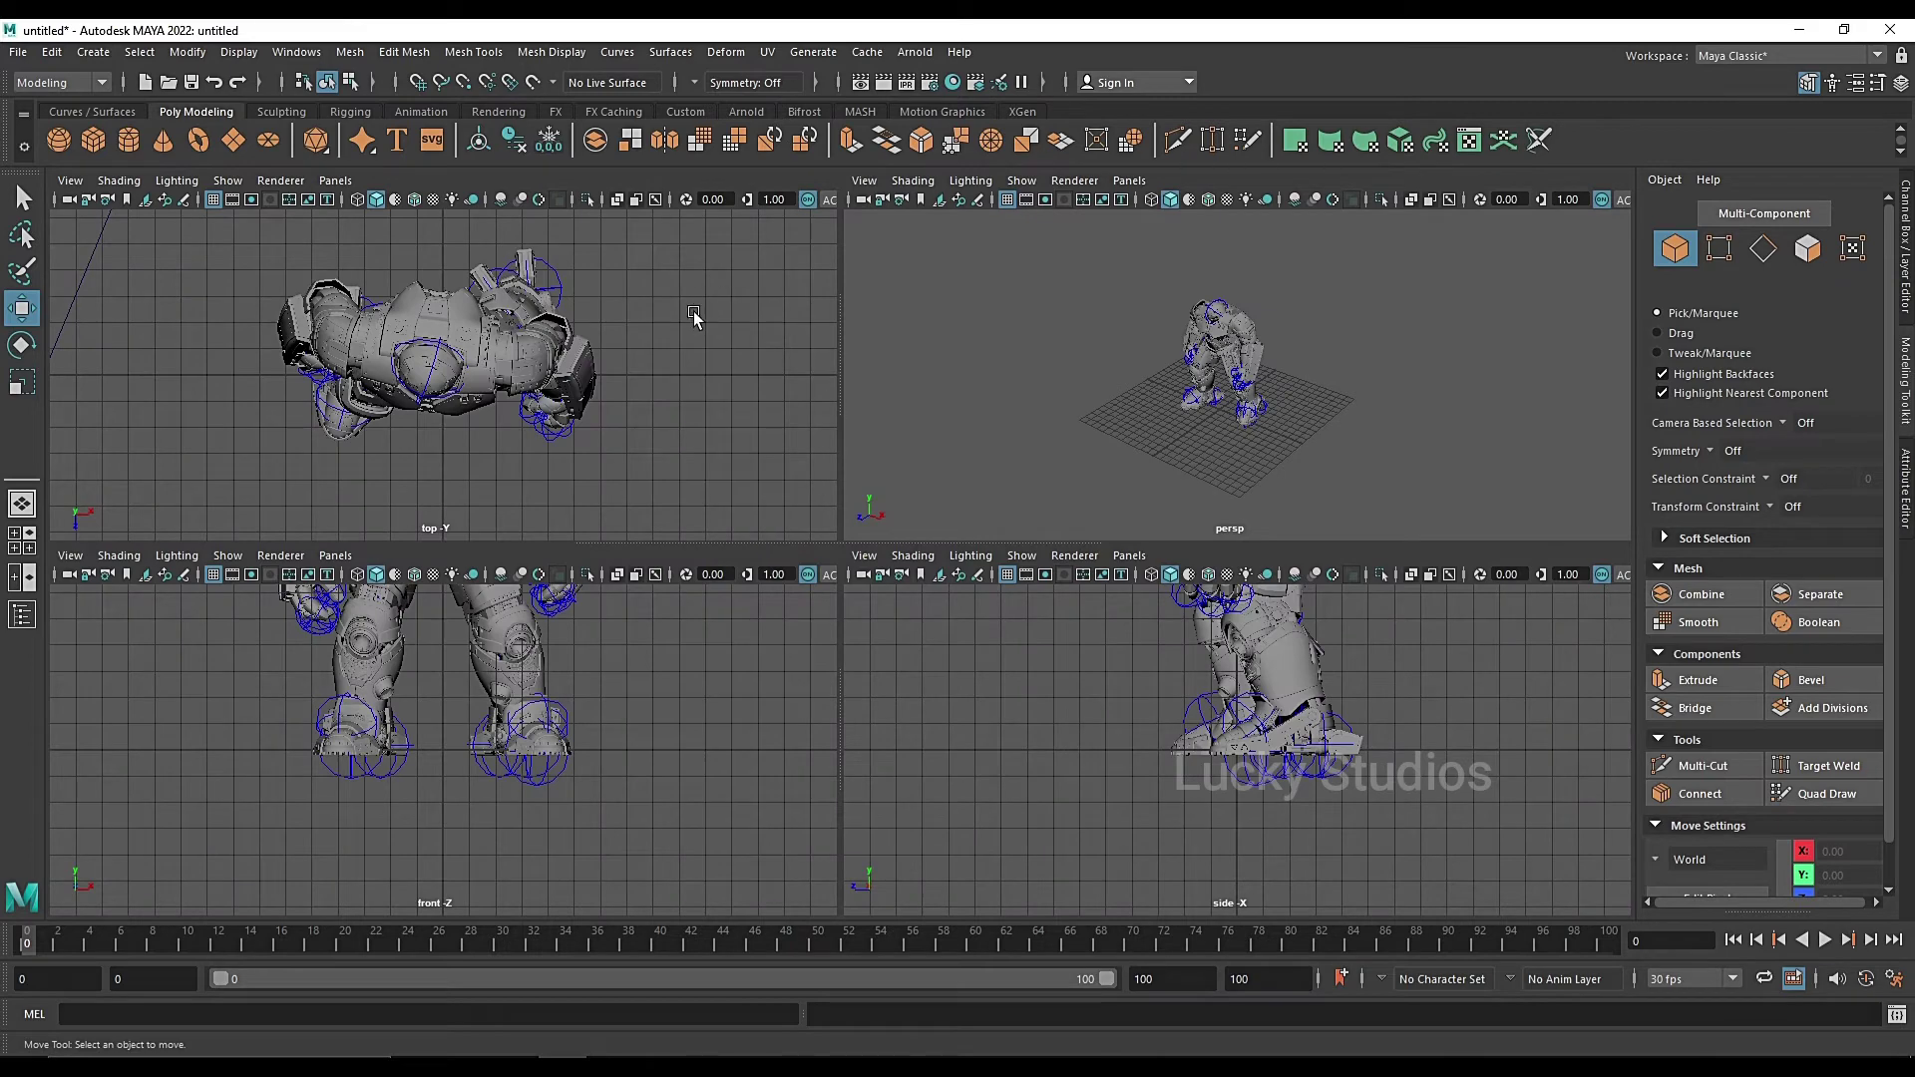
- Zoom out and pan the front and side views so the whole robot fits in each
{"action": "scroll", "coordinate": [619, 697], "scroll_direction": "down", "scroll_amount": 3}
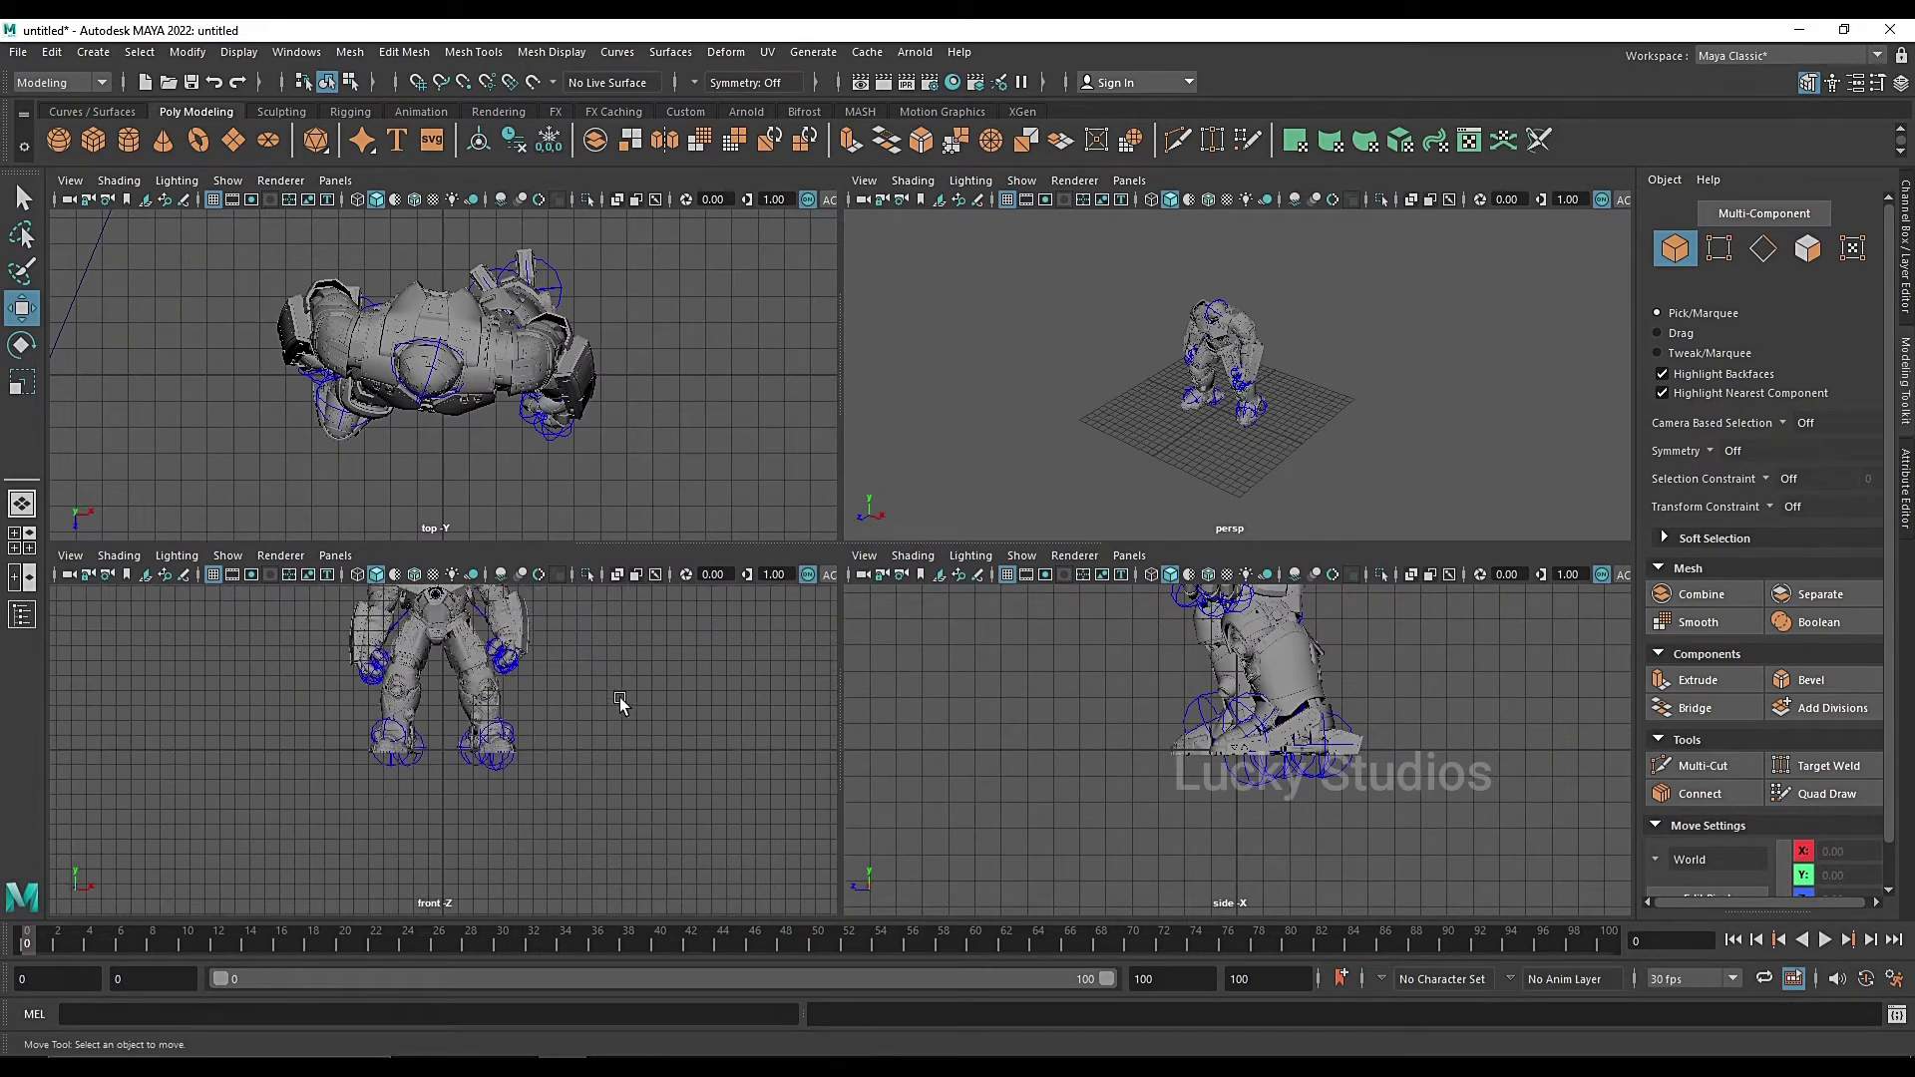
{"action": "middle_click_drag", "start_coordinate": [578, 668], "coordinate": [626, 750], "text": "alt"}
{"action": "scroll", "coordinate": [1364, 643], "scroll_direction": "down", "scroll_amount": 2}
{"action": "middle_click_drag", "start_coordinate": [1364, 643], "coordinate": [1326, 743], "text": "alt"}
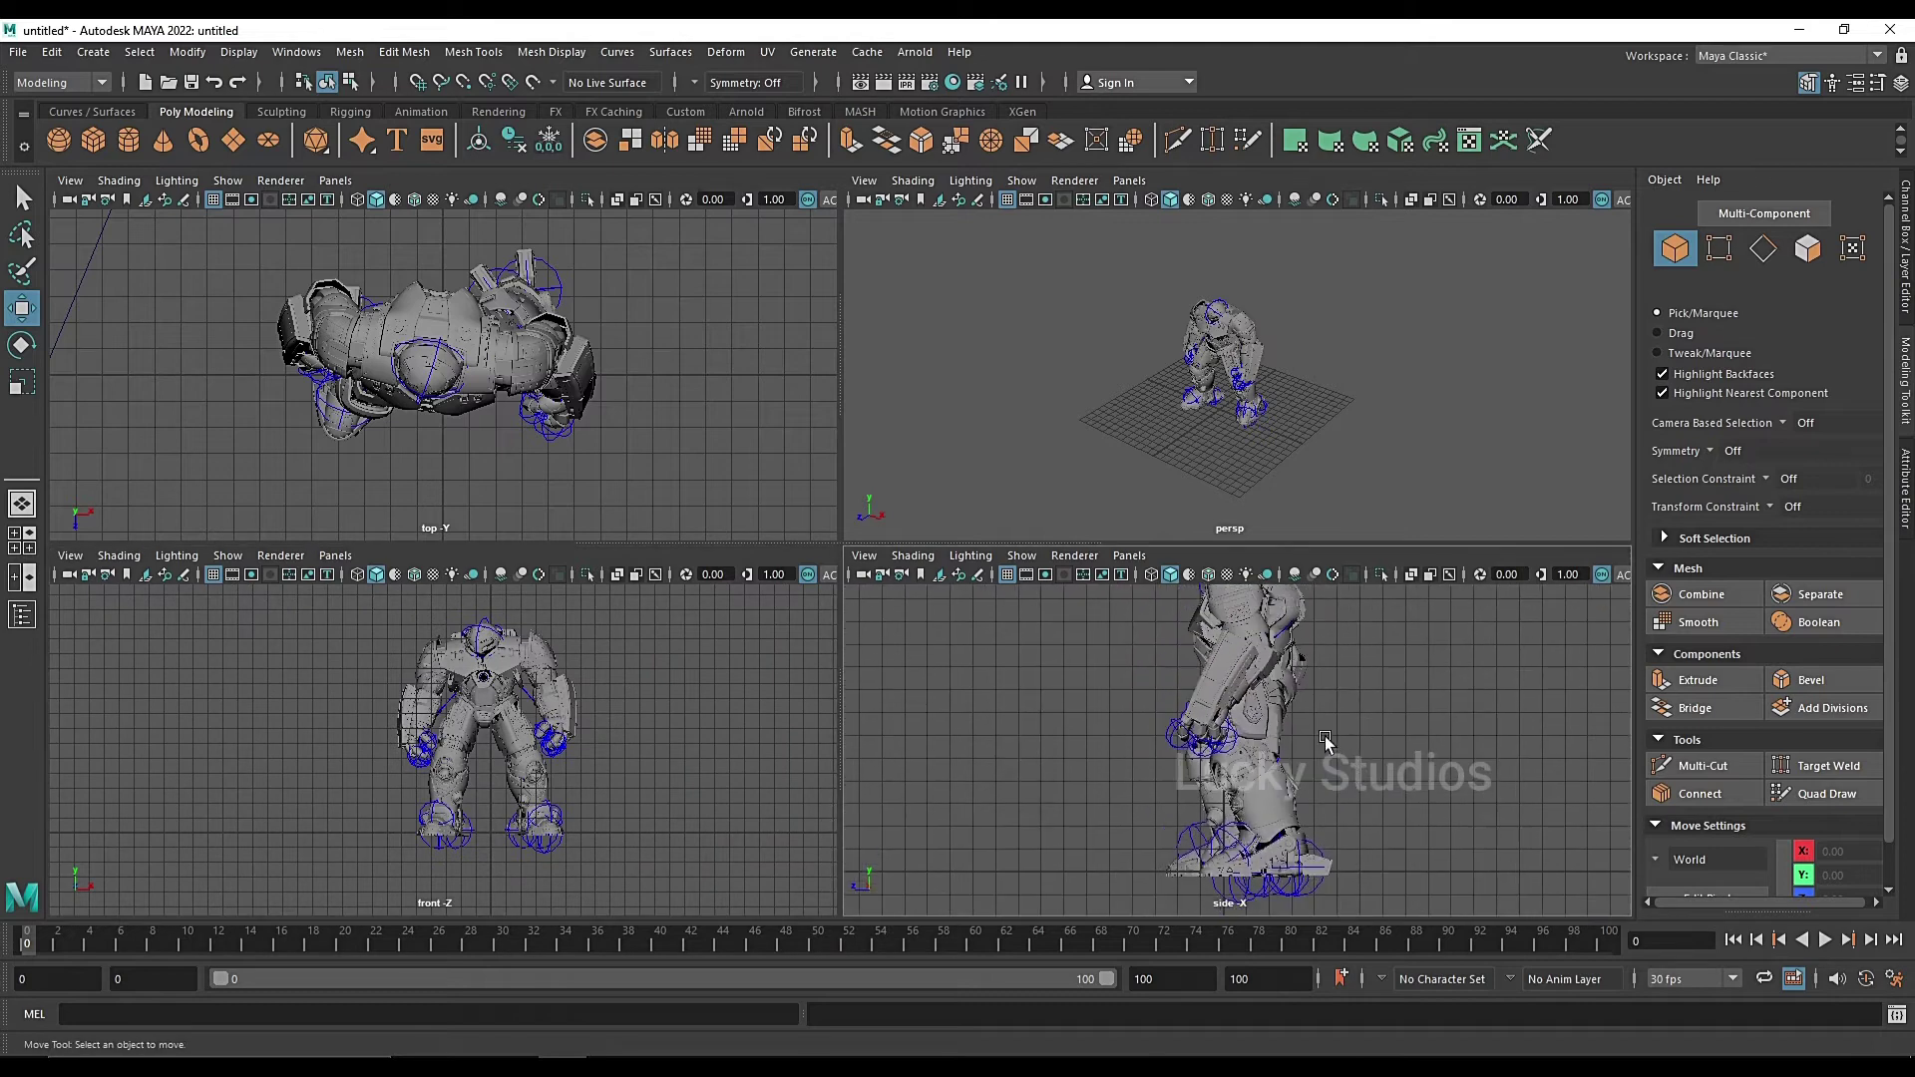
{"action": "scroll", "coordinate": [1351, 770], "scroll_direction": "down", "scroll_amount": 1}
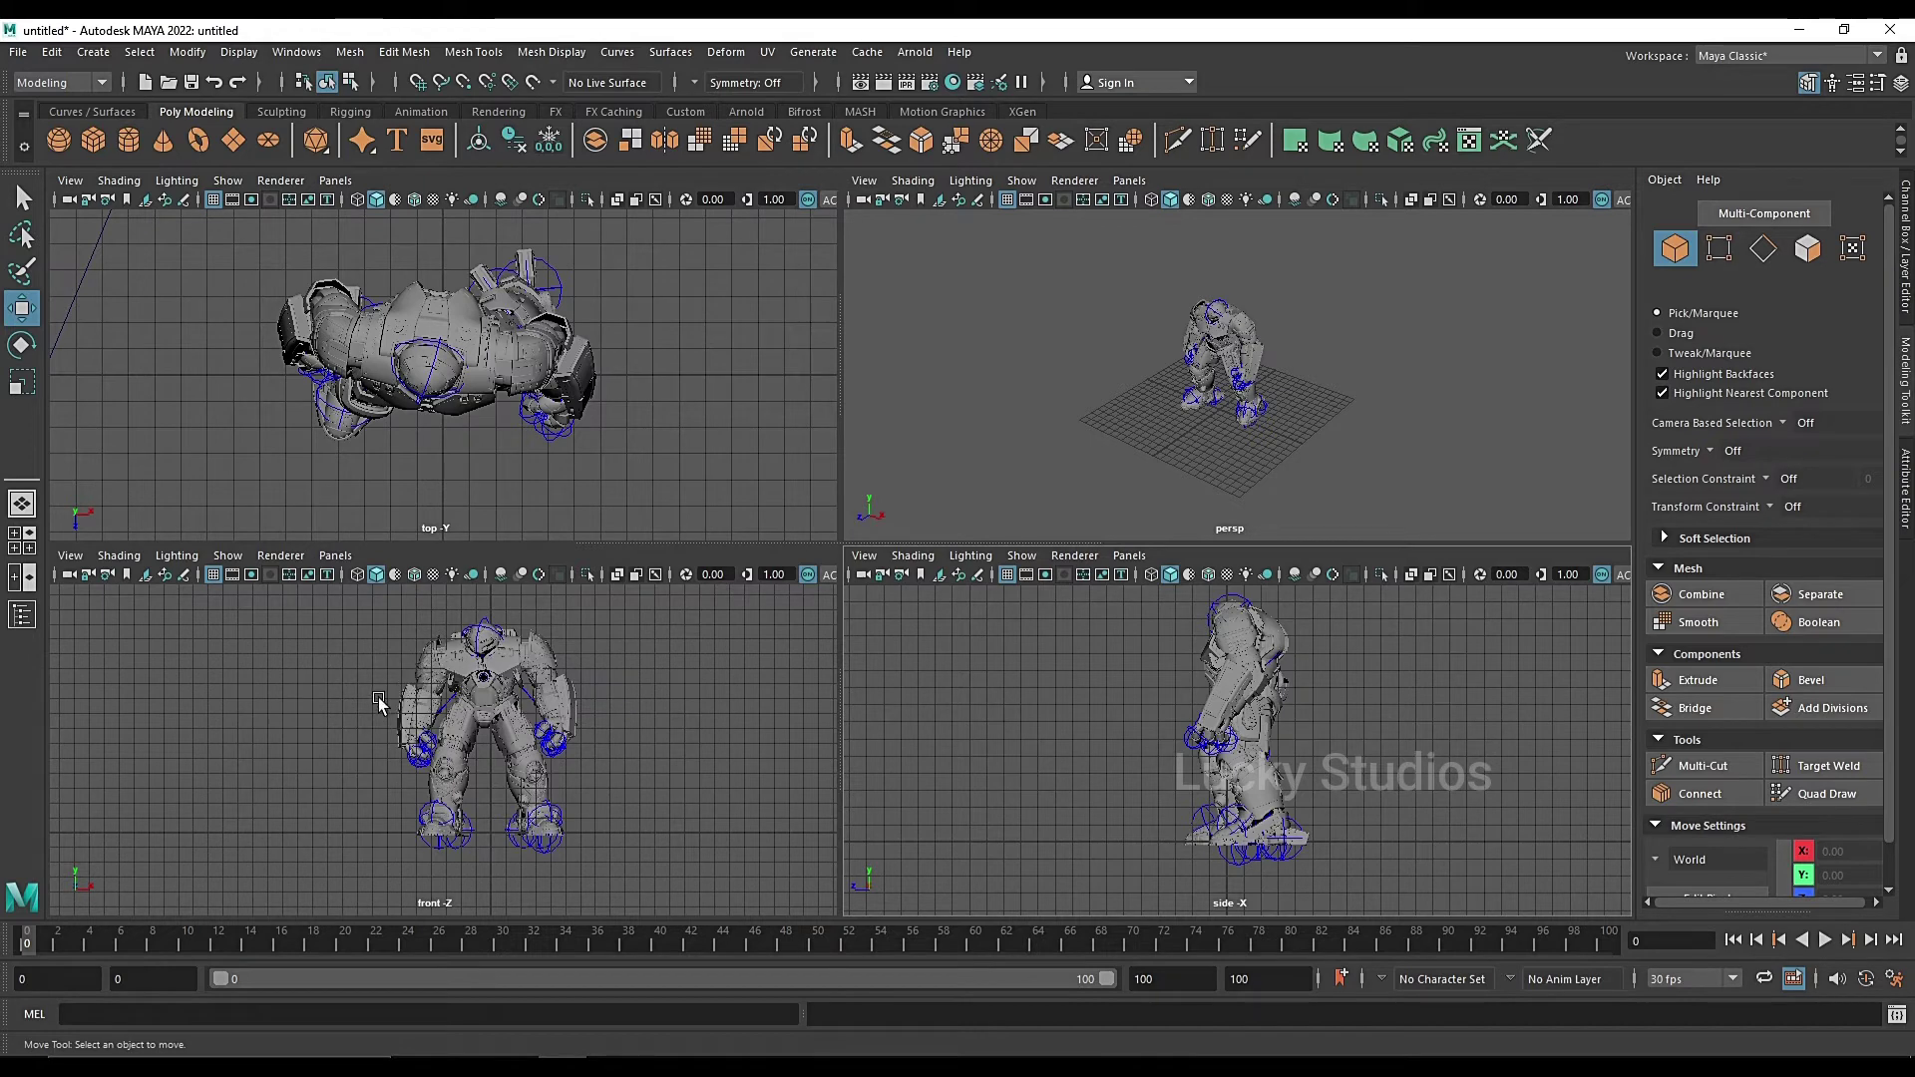
{"action": "key", "text": "space"}
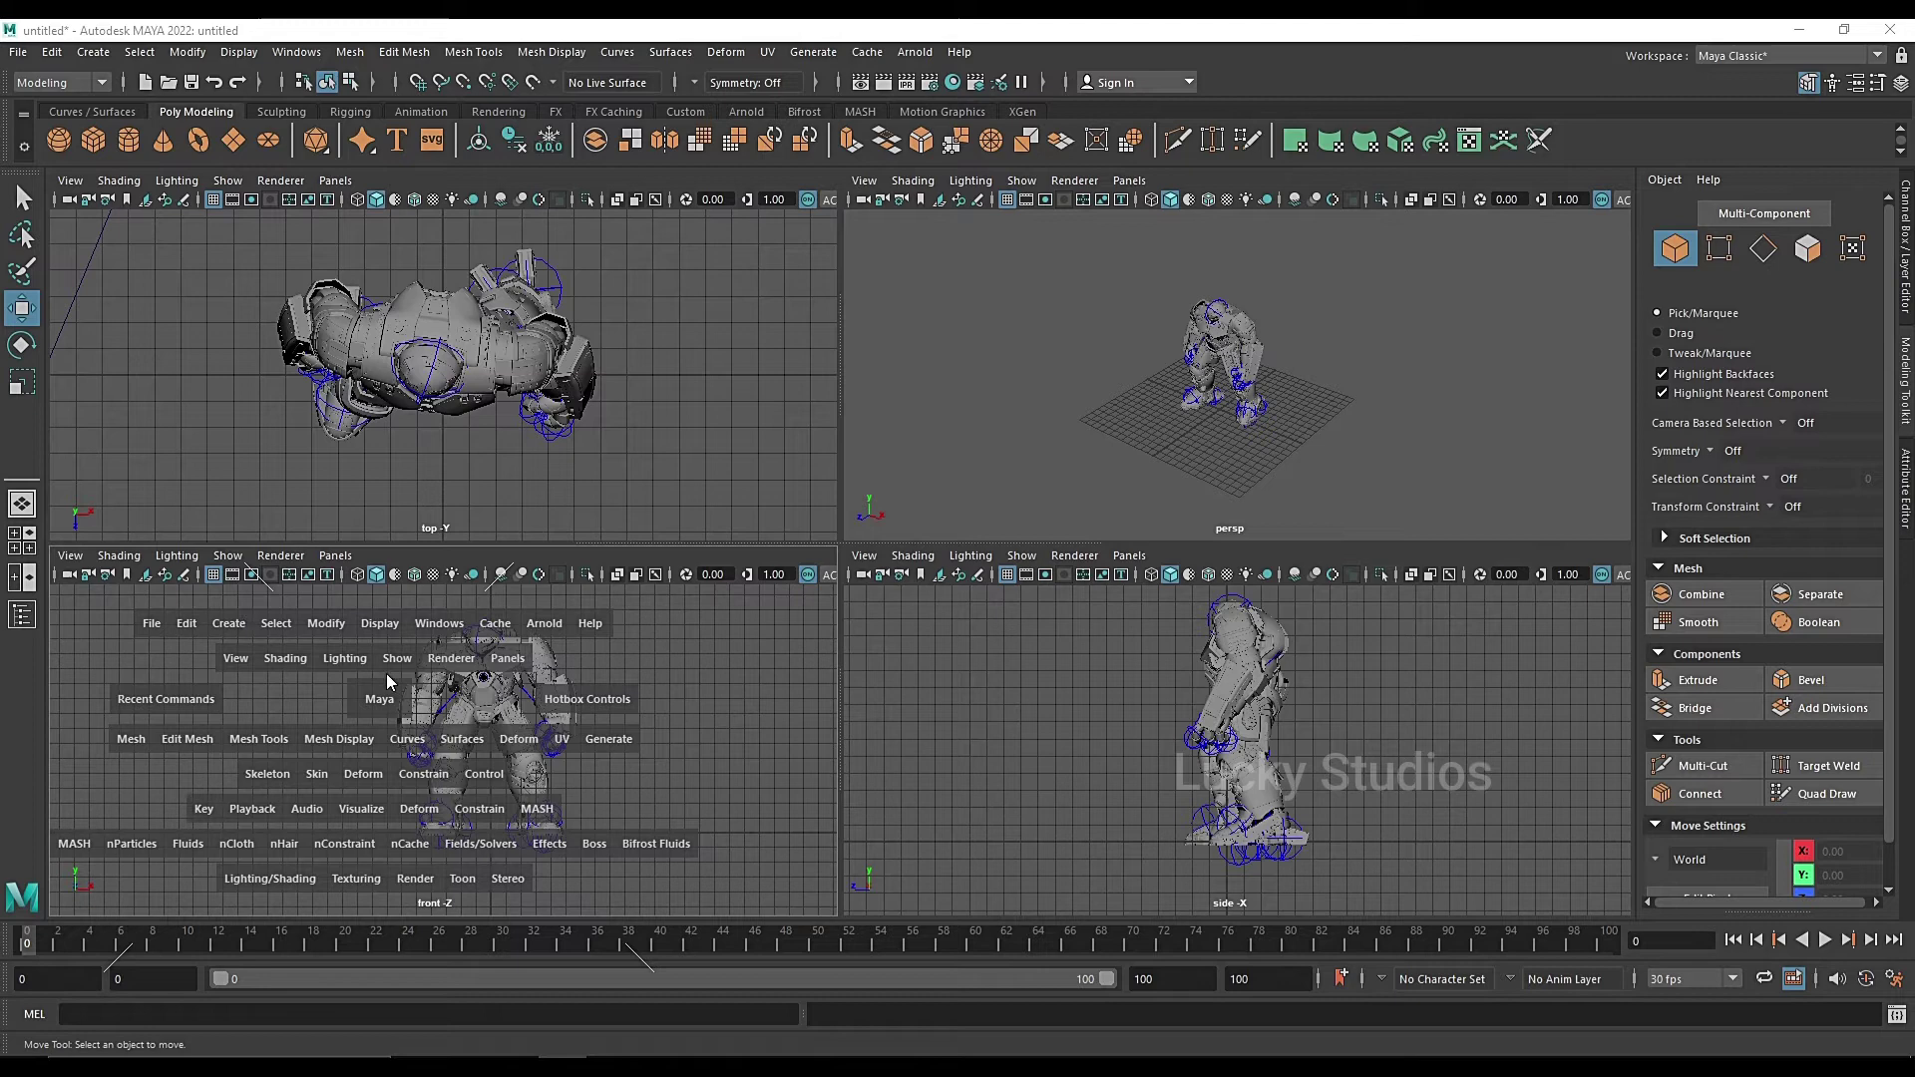
- Change the front panel to the Back view and zoom out
{"action": "left_click", "coordinate": [379, 699]}
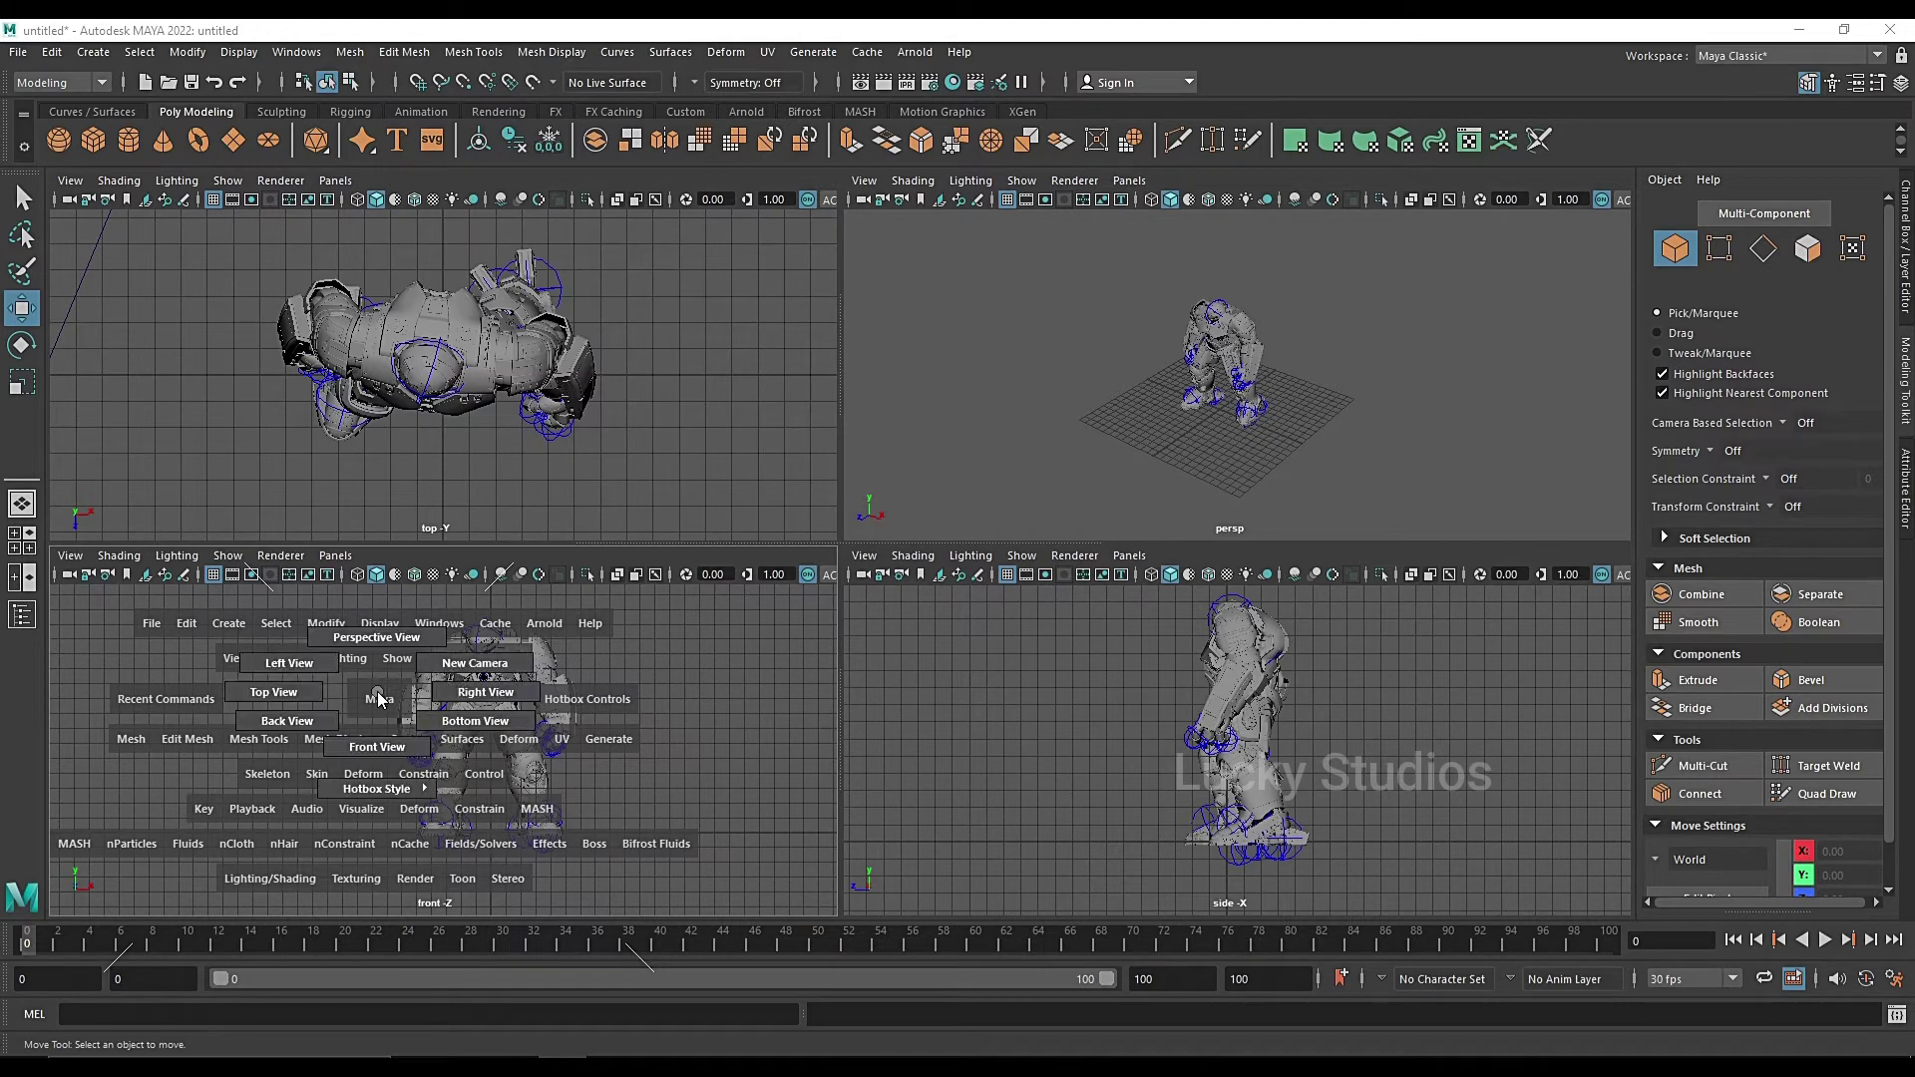
{"action": "left_click_drag", "start_coordinate": [379, 699], "coordinate": [290, 720]}
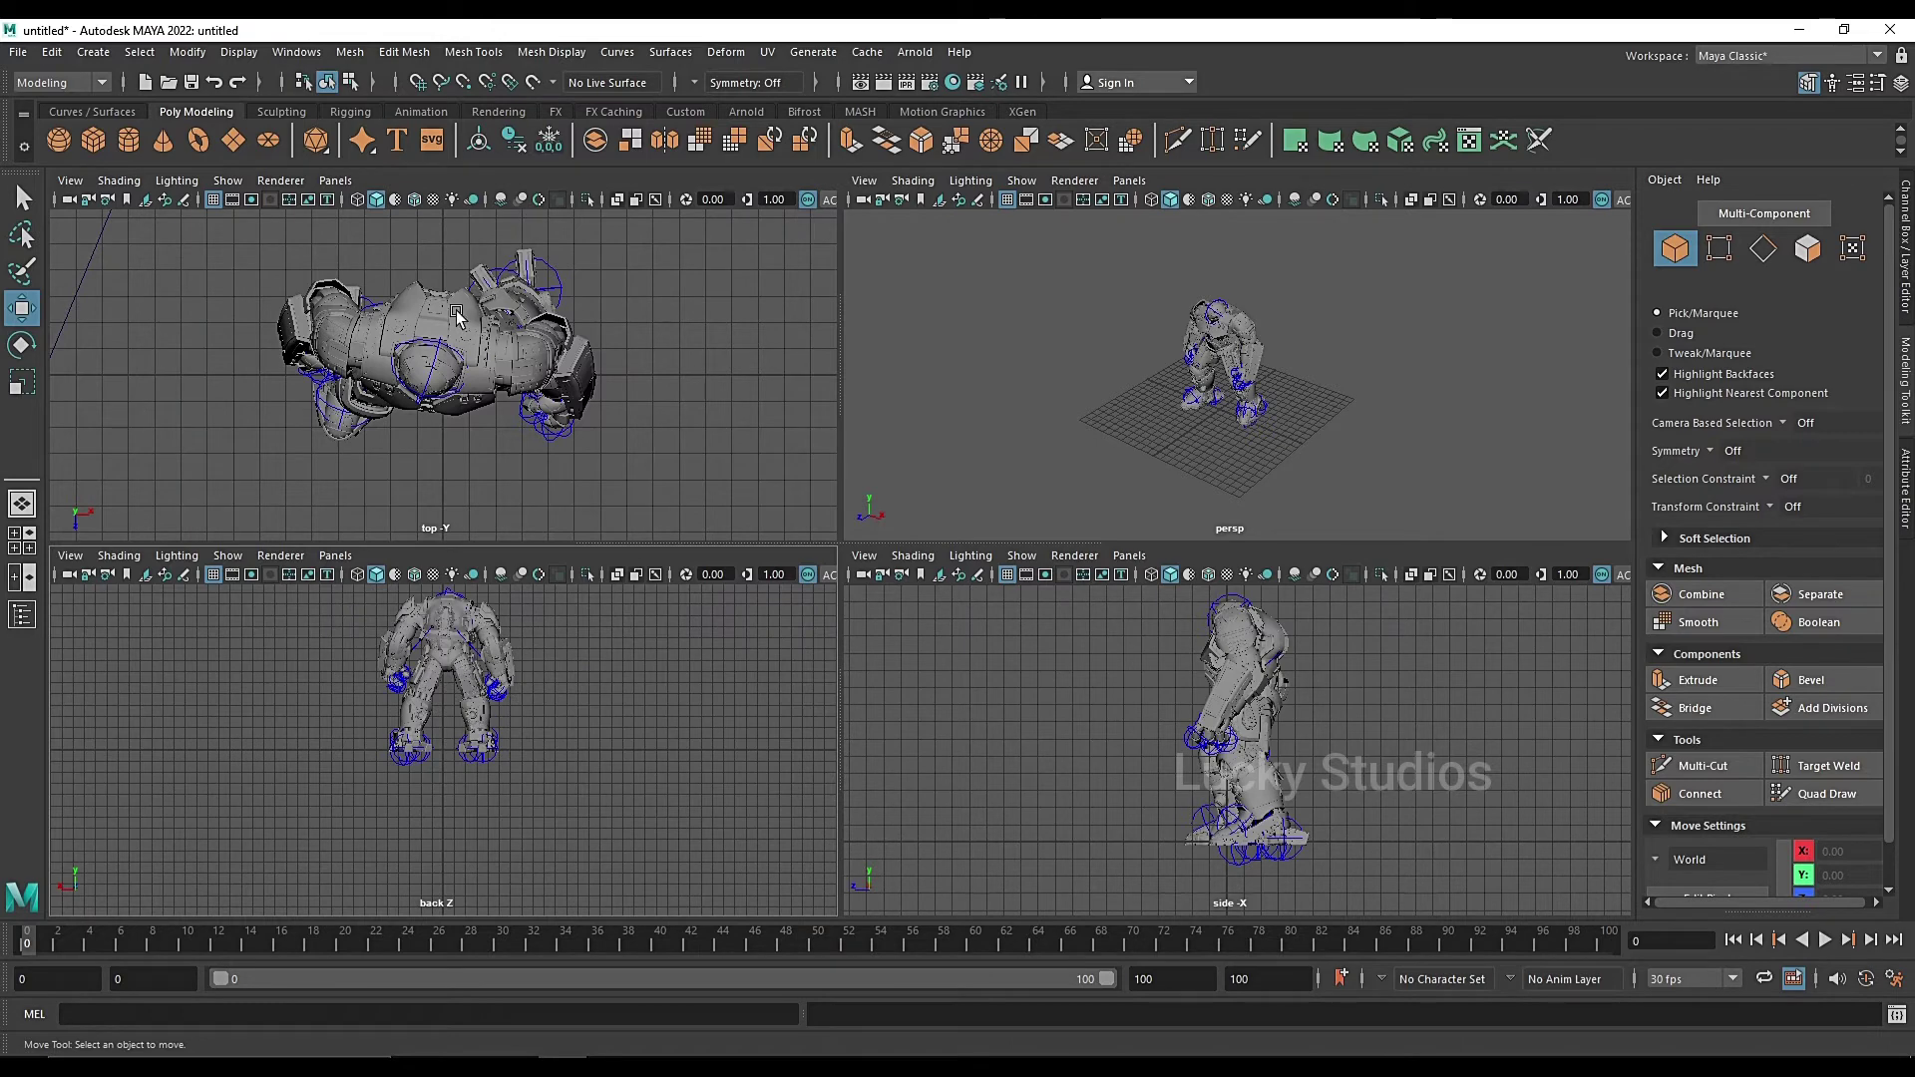
{"action": "scroll", "coordinate": [443, 330], "scroll_direction": "down", "scroll_amount": 1}
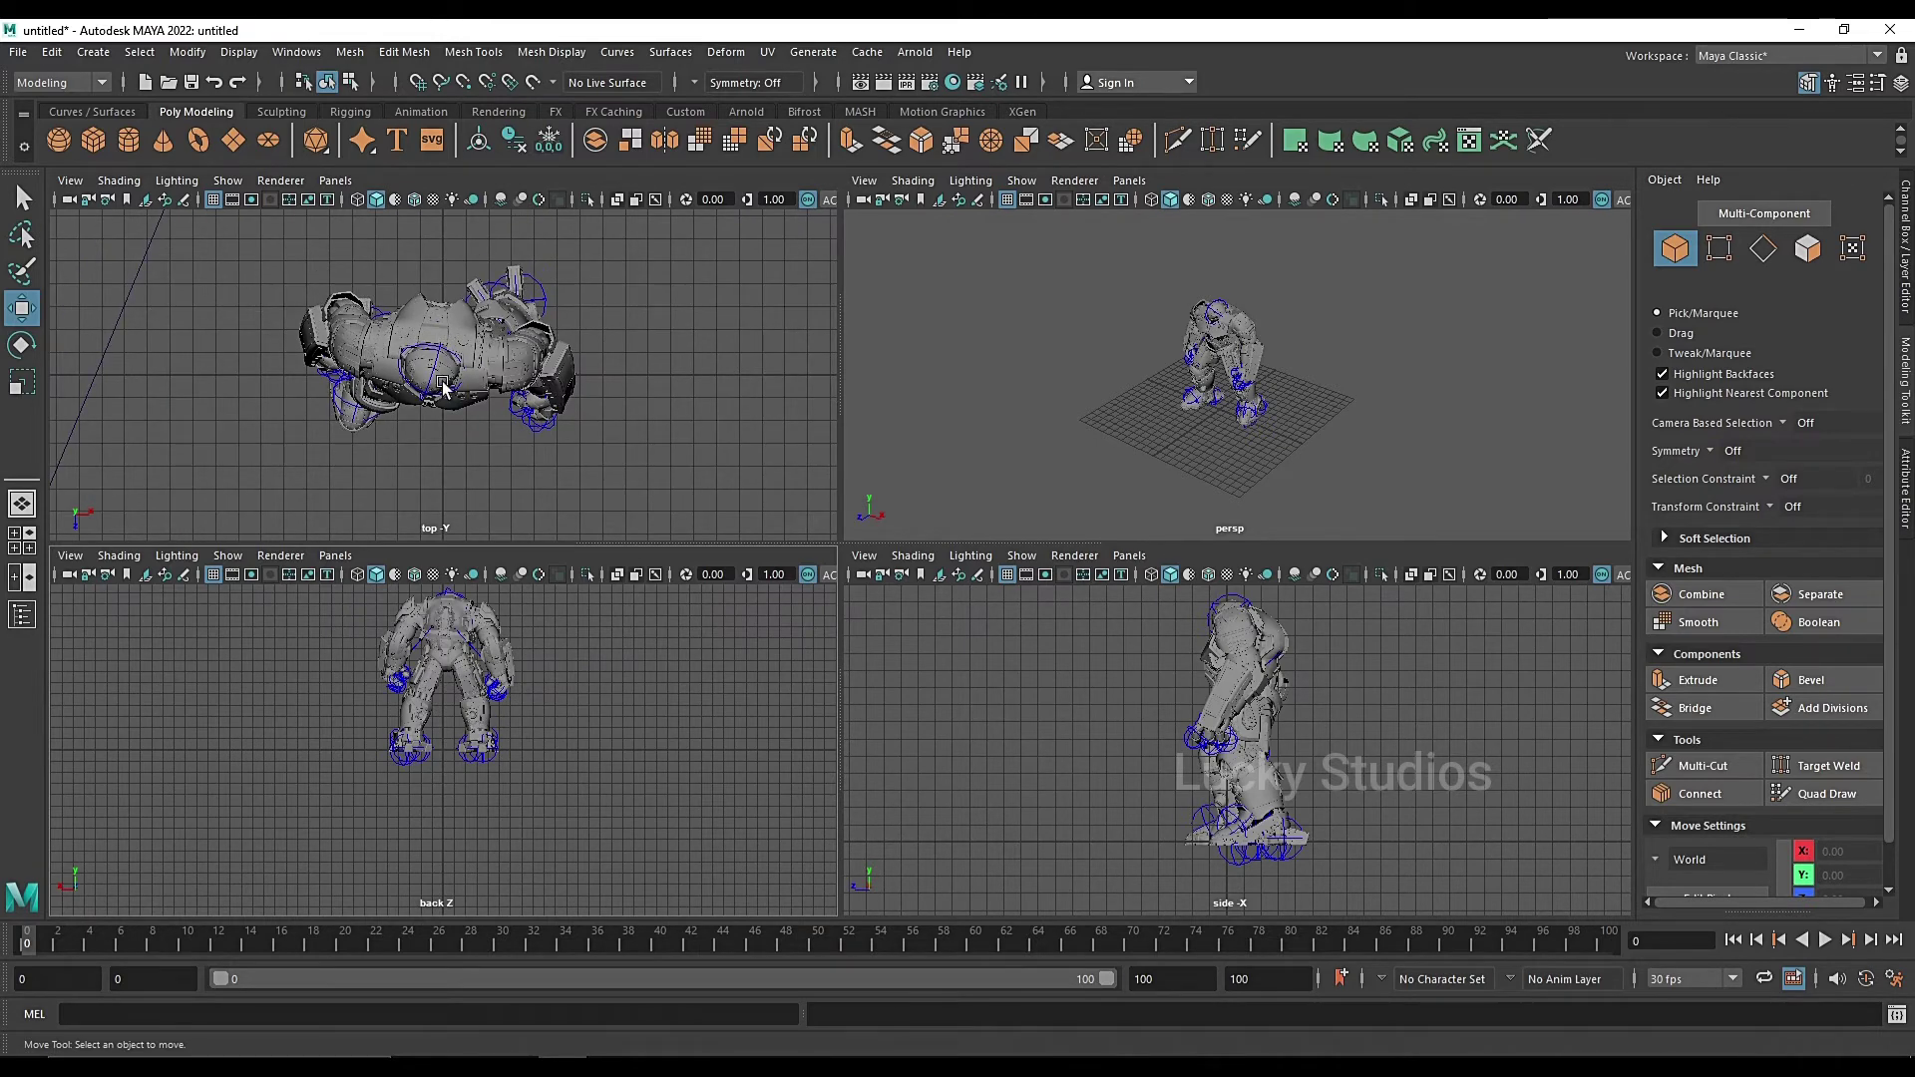
- Switch the upper-left top panel to the Bottom view and zoom out
{"action": "key", "text": "space"}
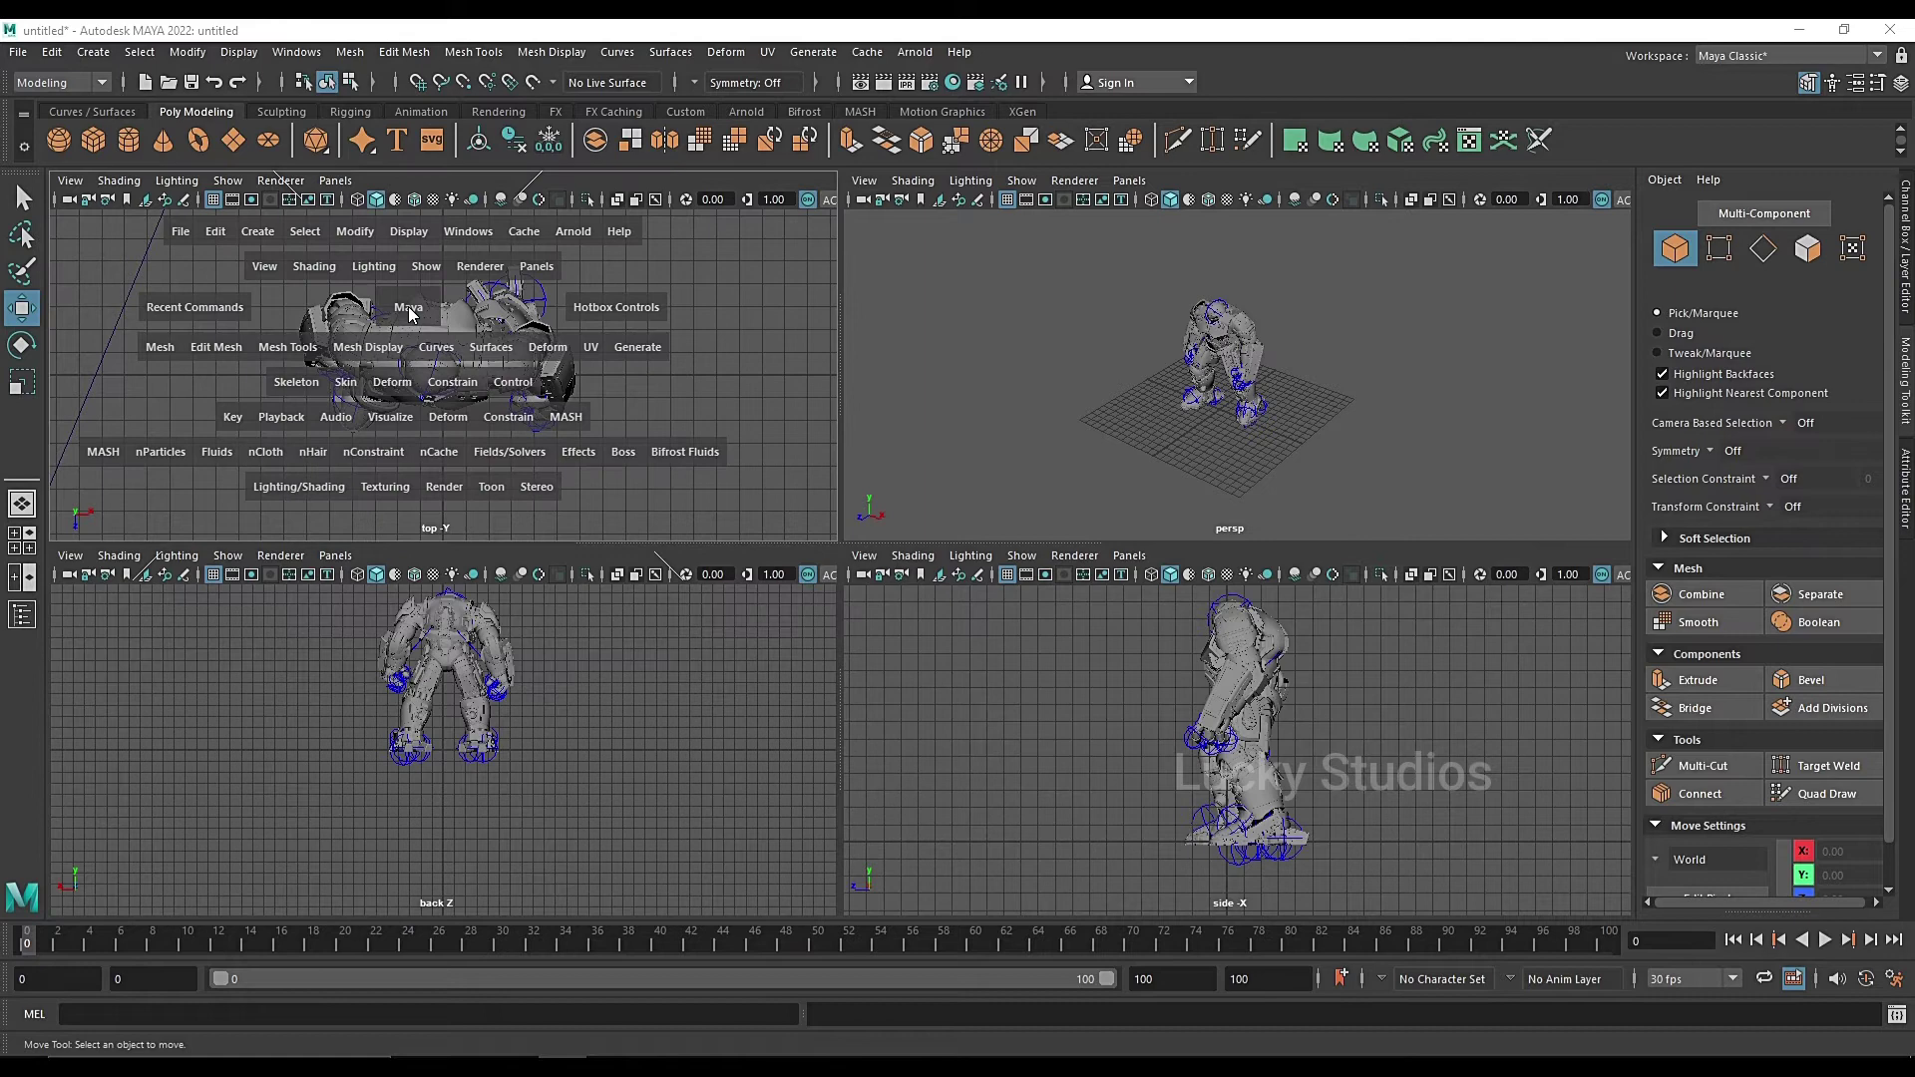
{"action": "left_click", "coordinate": [409, 313]}
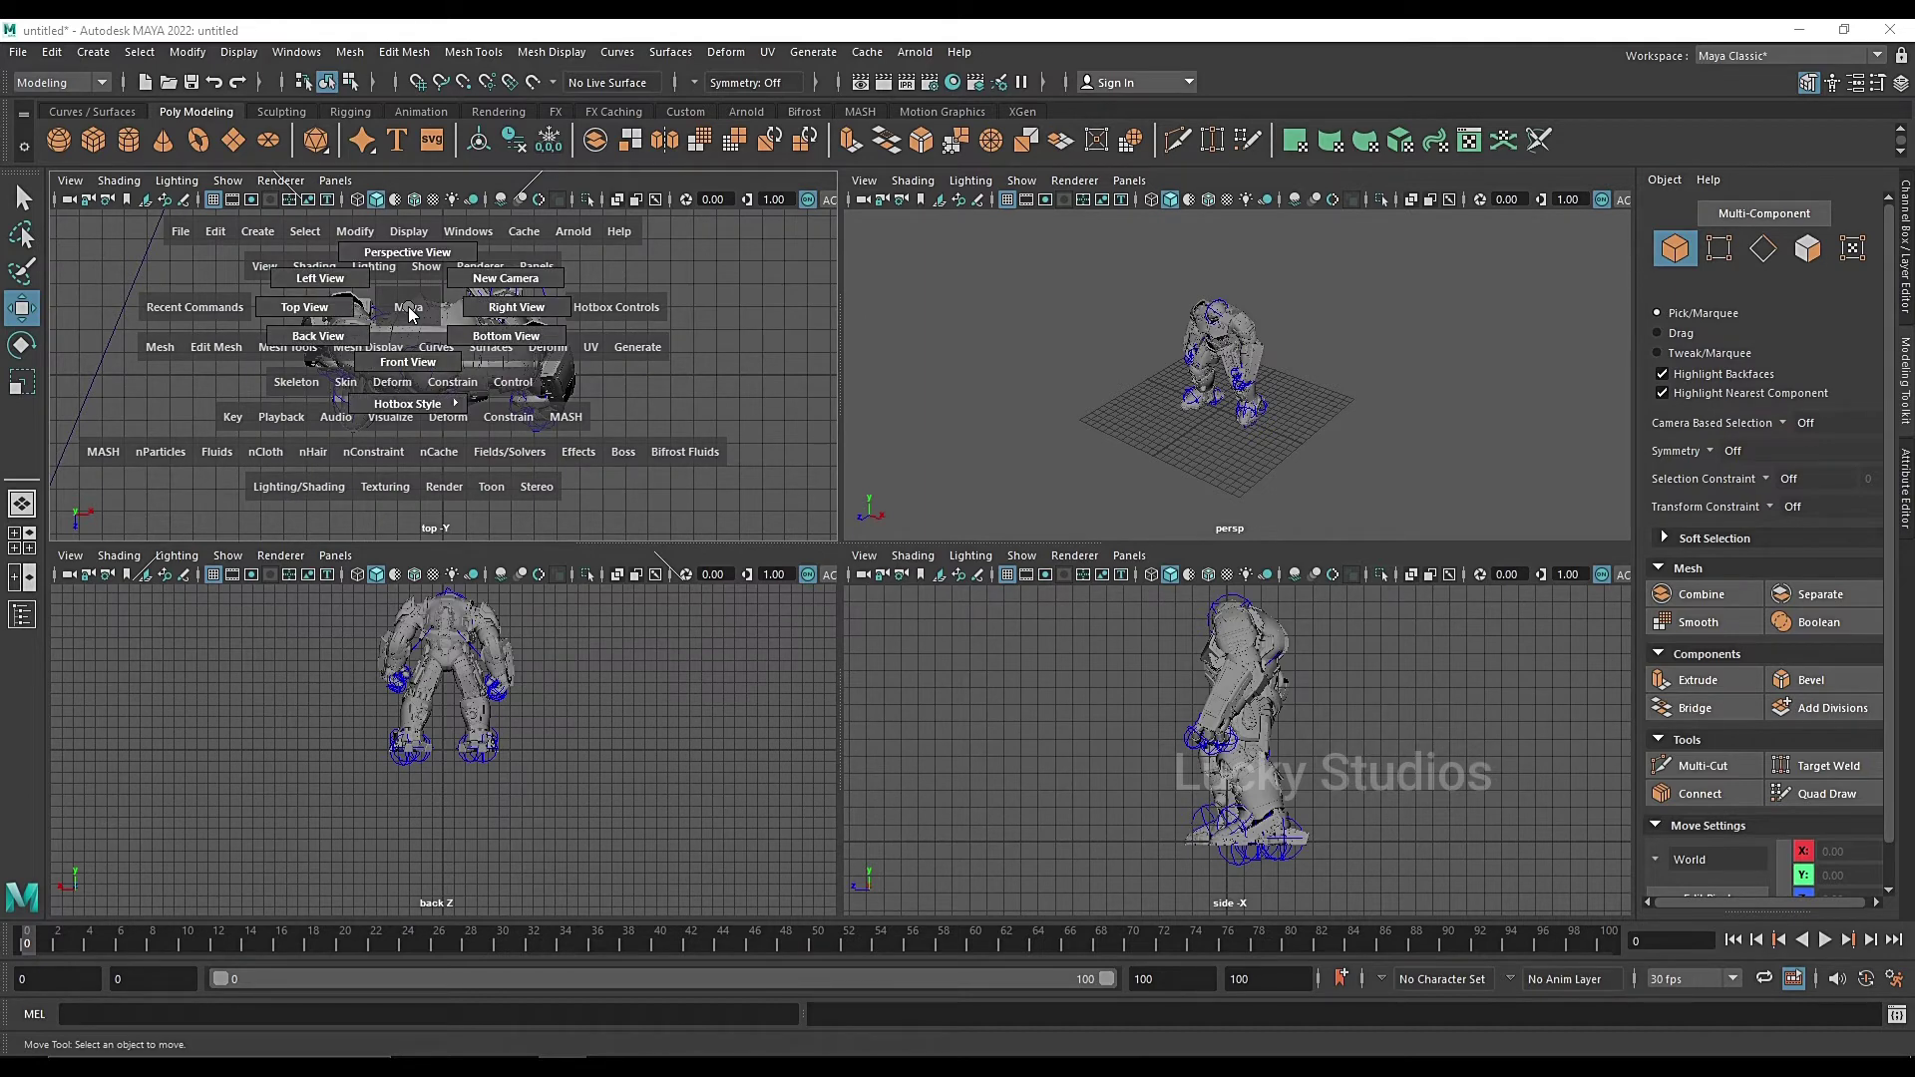
{"action": "left_click_drag", "start_coordinate": [409, 312], "coordinate": [492, 337]}
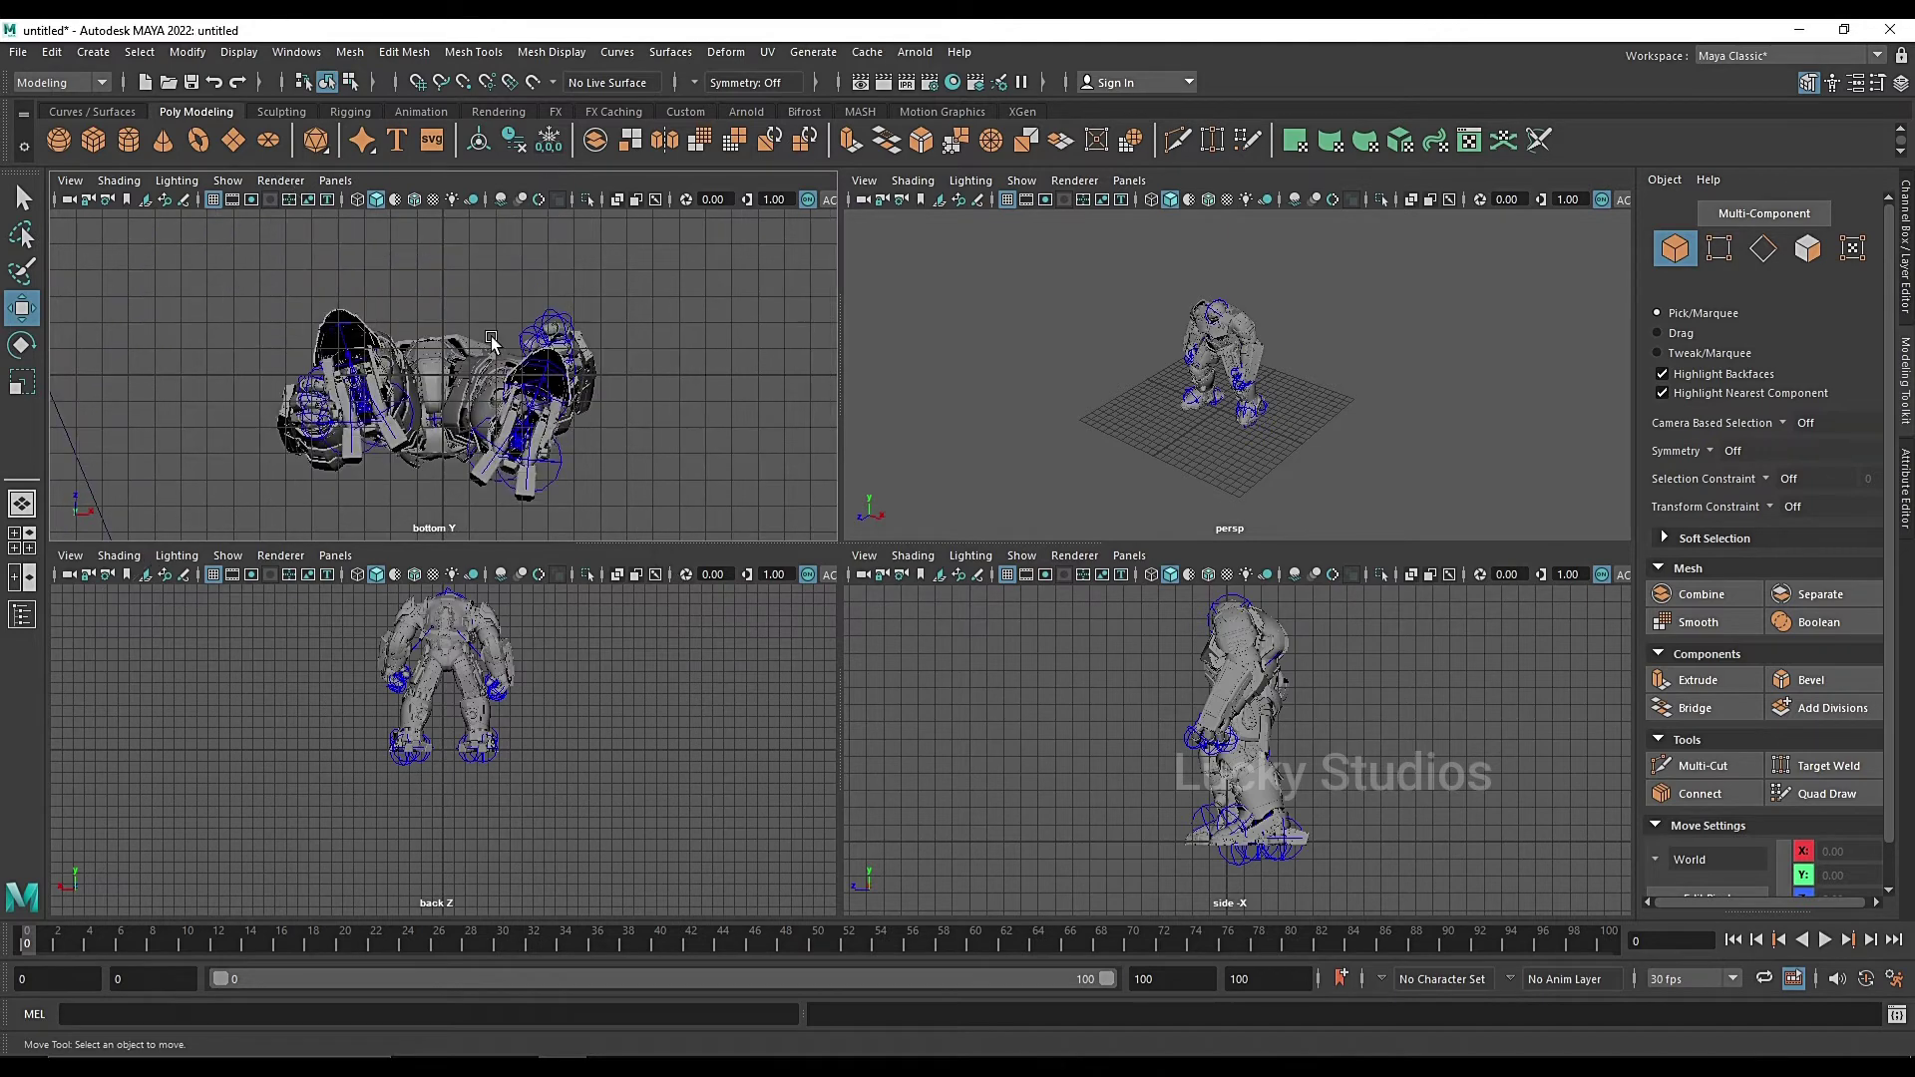
{"action": "scroll", "coordinate": [459, 343], "scroll_direction": "down", "scroll_amount": 3}
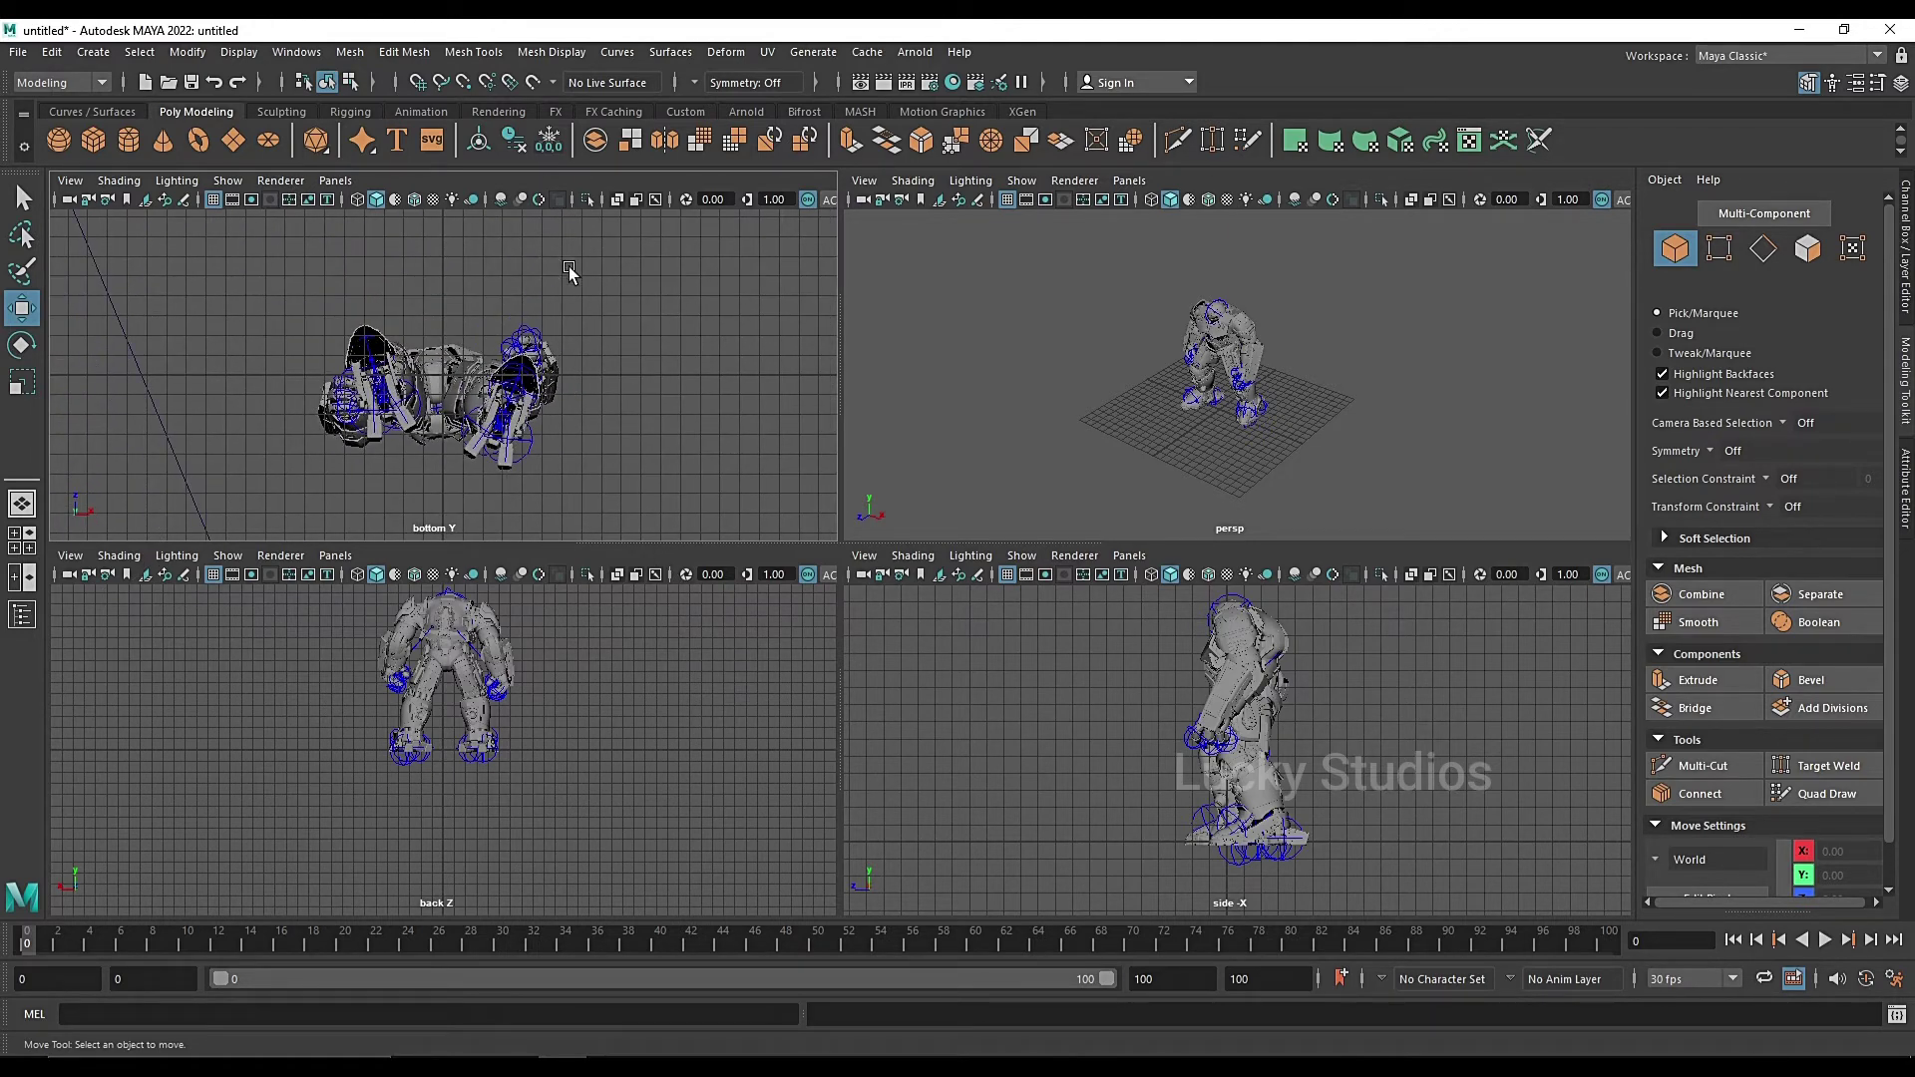
- Go through the Front/Persp two-pane layout to a single perspective view, then adjust the zoom
{"action": "left_click", "coordinate": [30, 581]}
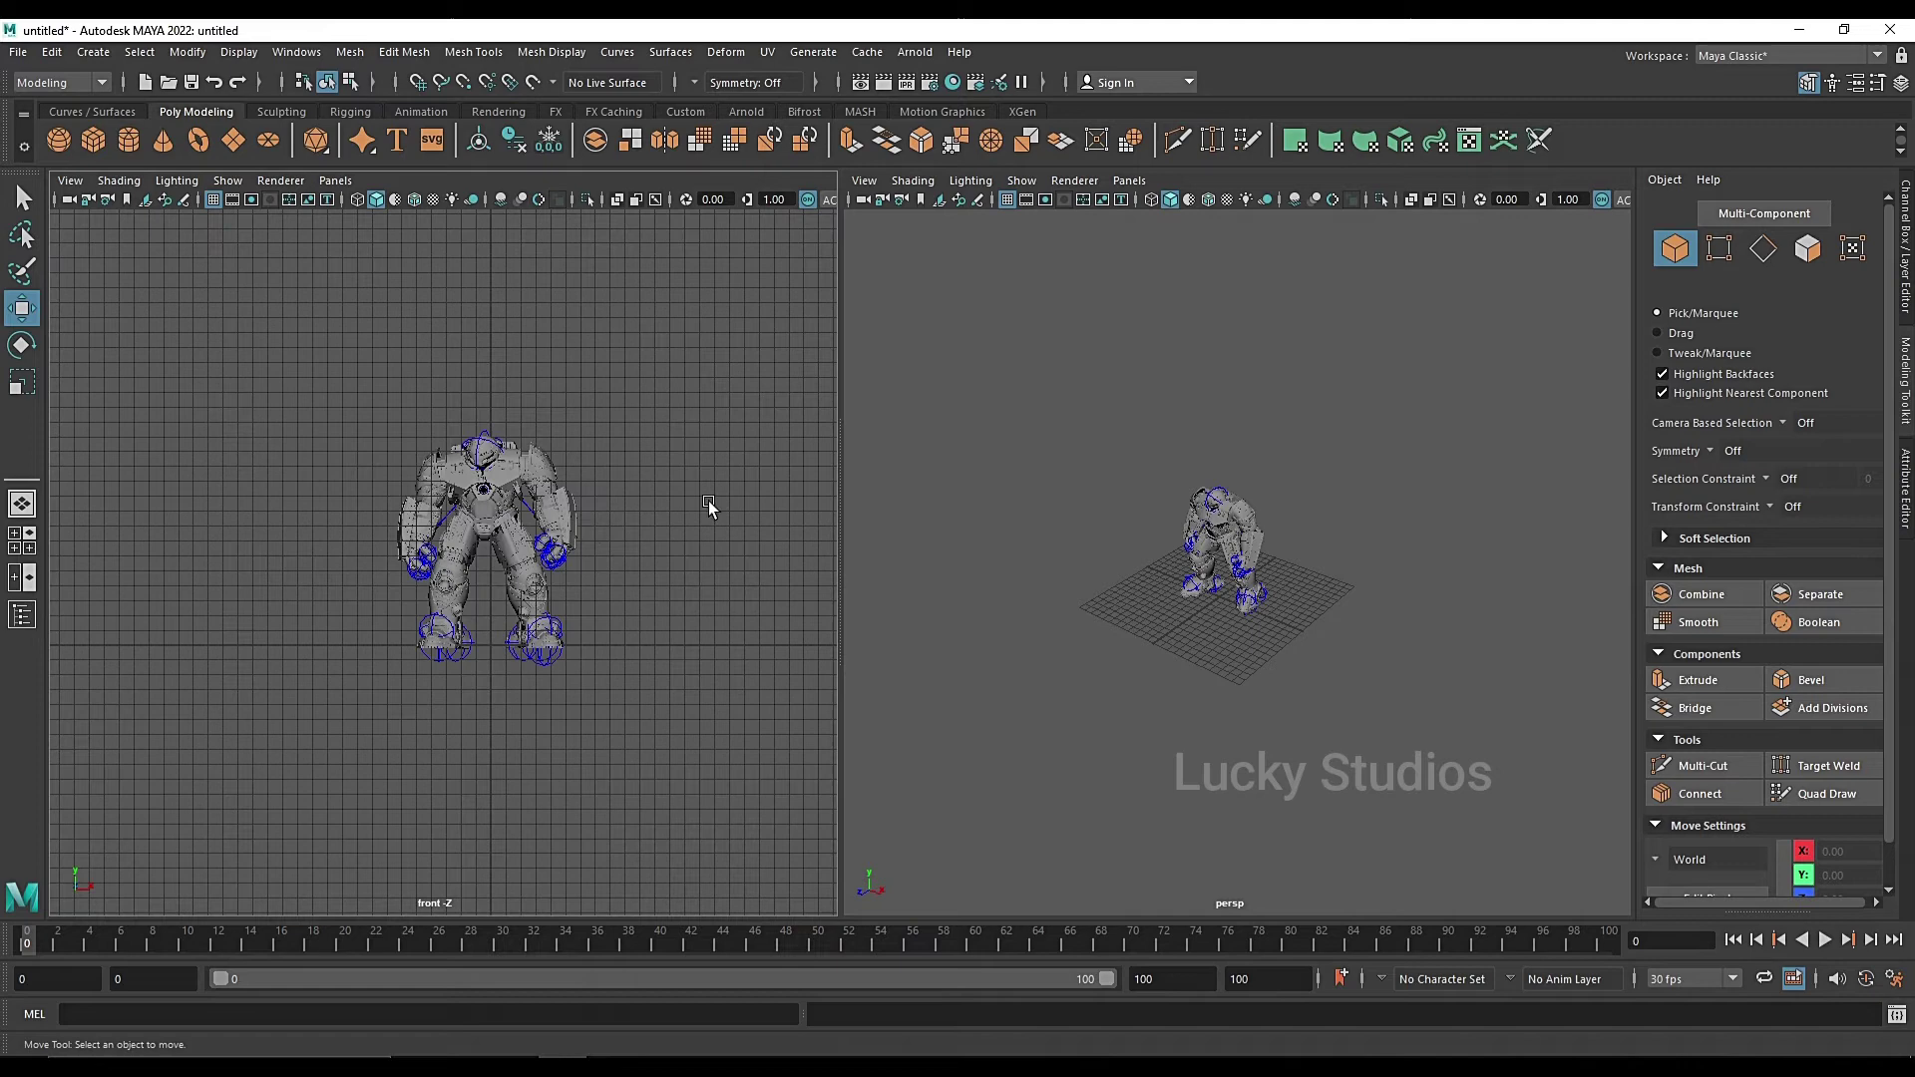
{"action": "left_click", "coordinate": [22, 504]}
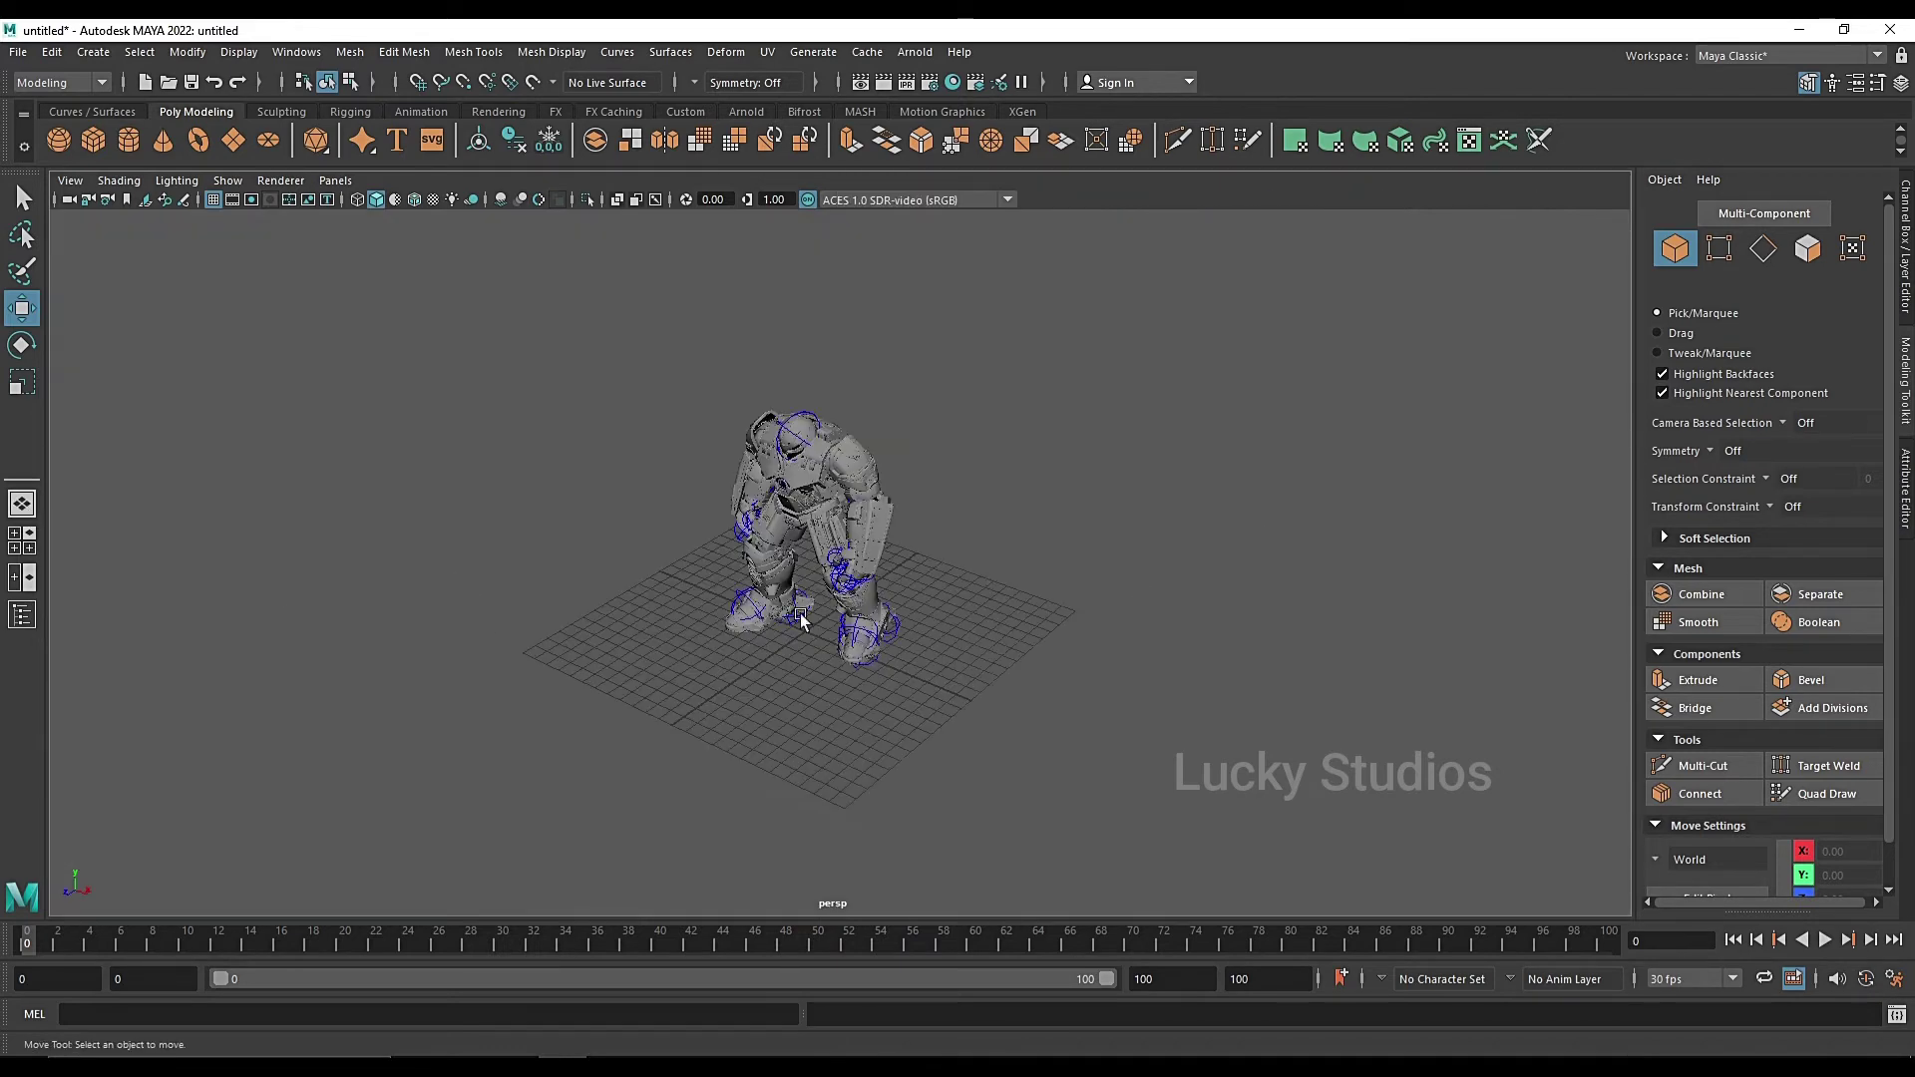
{"action": "scroll", "coordinate": [679, 591], "scroll_direction": "up", "scroll_amount": 2}
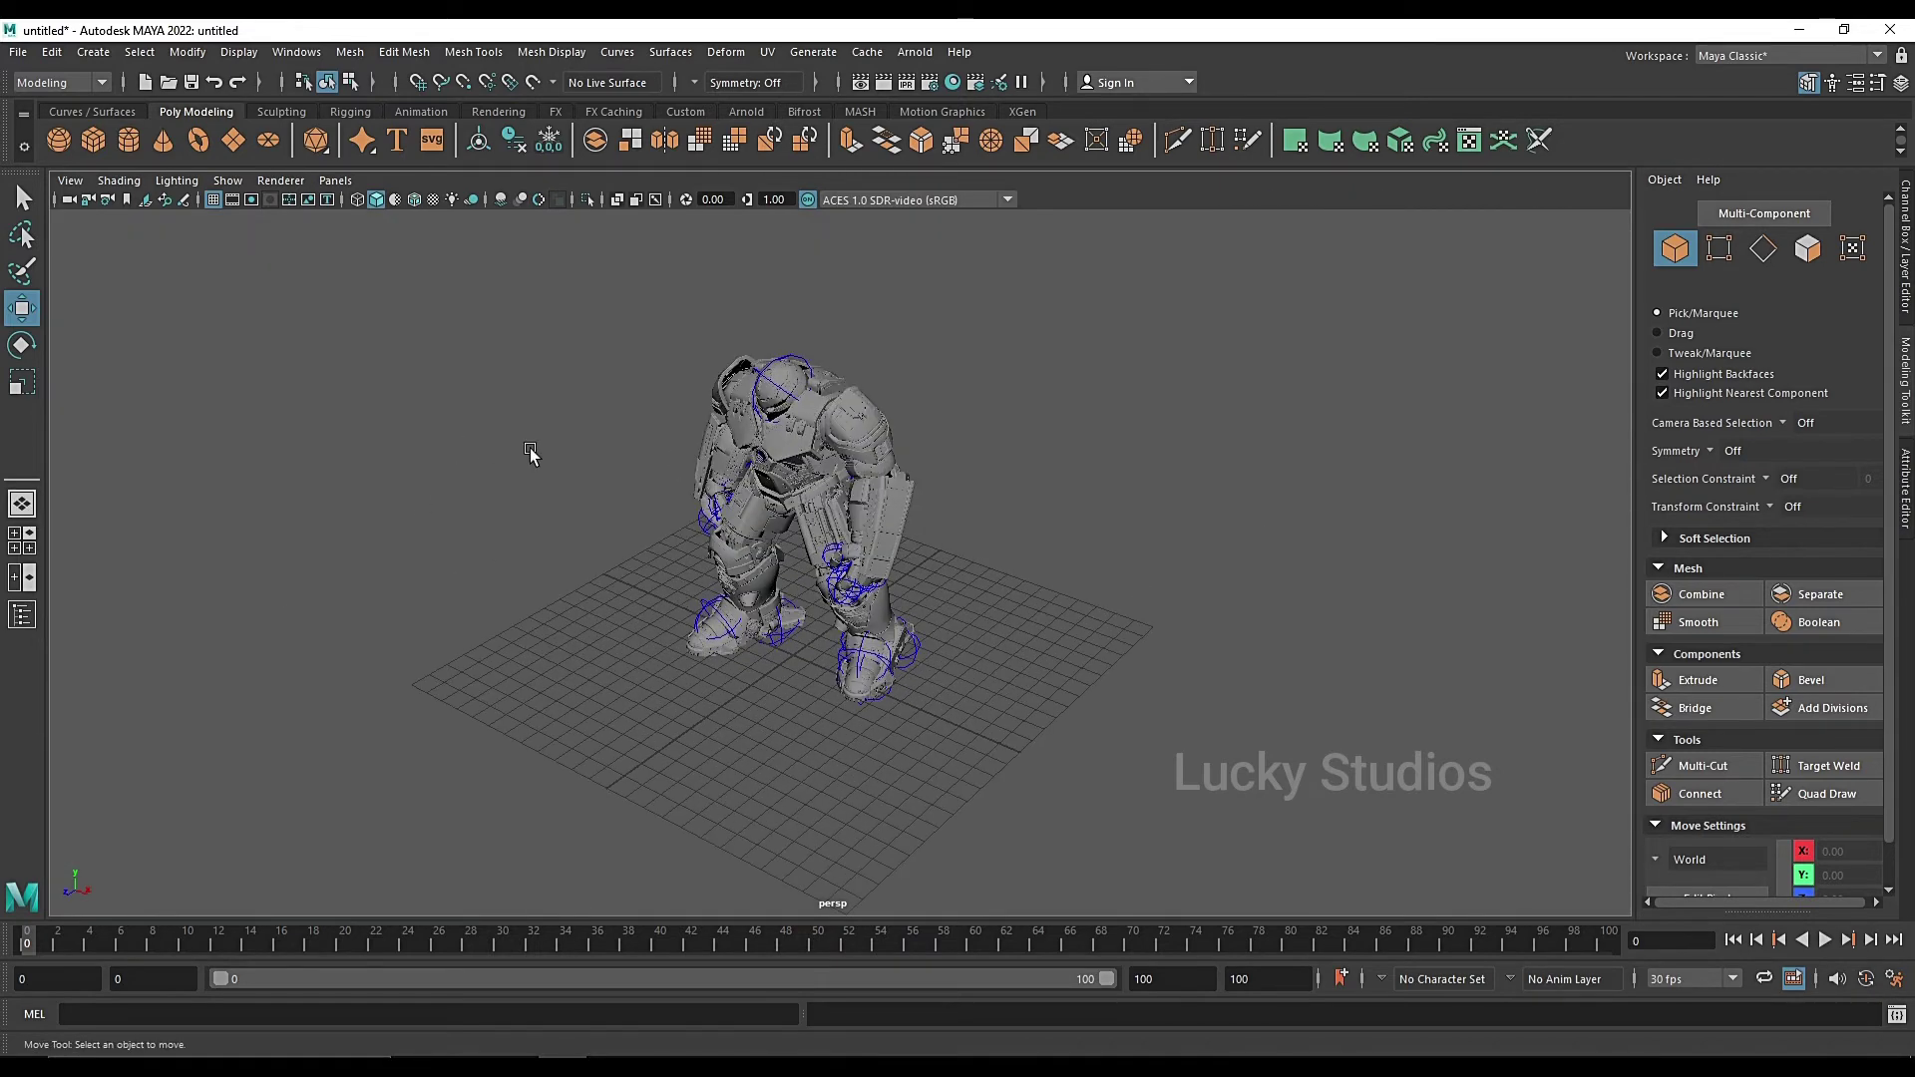
{"action": "scroll", "coordinate": [823, 344], "scroll_direction": "up", "scroll_amount": 3}
{"action": "scroll", "coordinate": [823, 344], "scroll_direction": "down", "scroll_amount": 2}
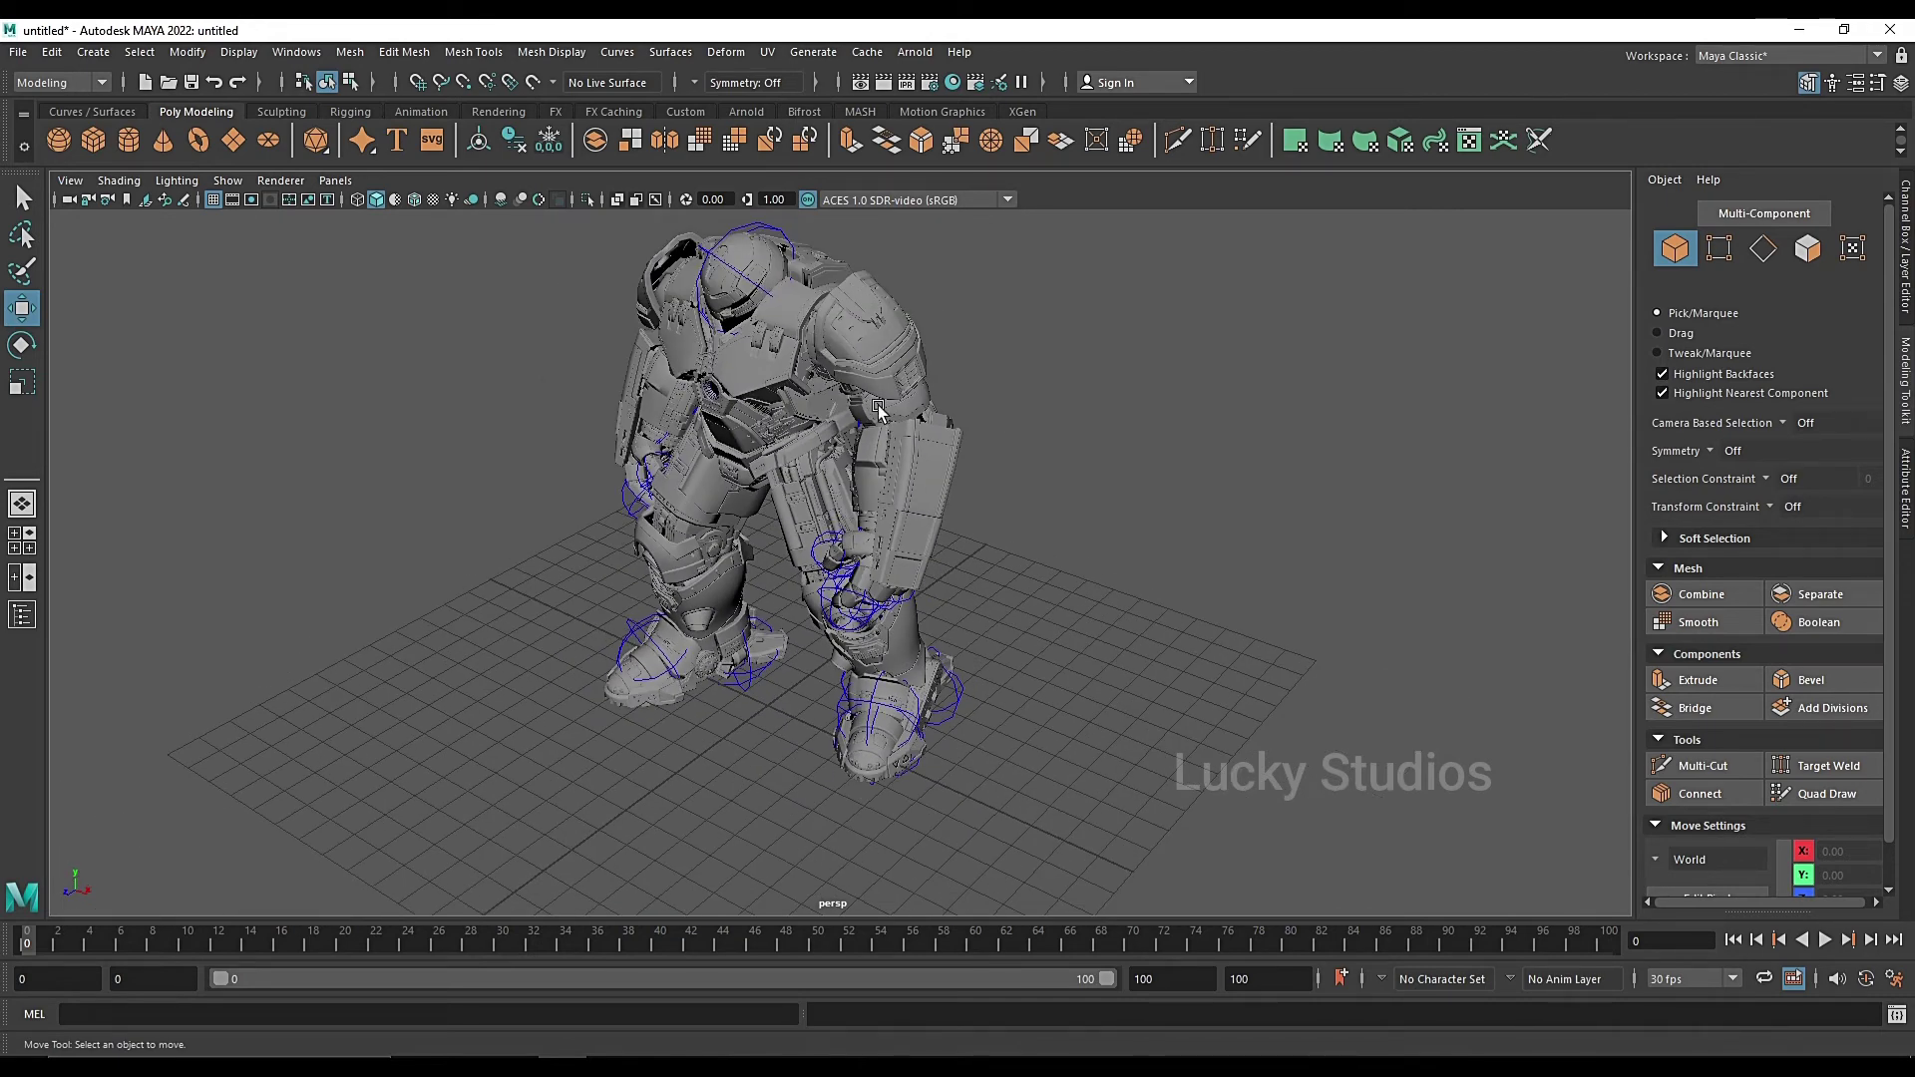
- Set viewport shading to Wireframe, then to X-Ray, and adjust the zoom
{"action": "left_click", "coordinate": [122, 183]}
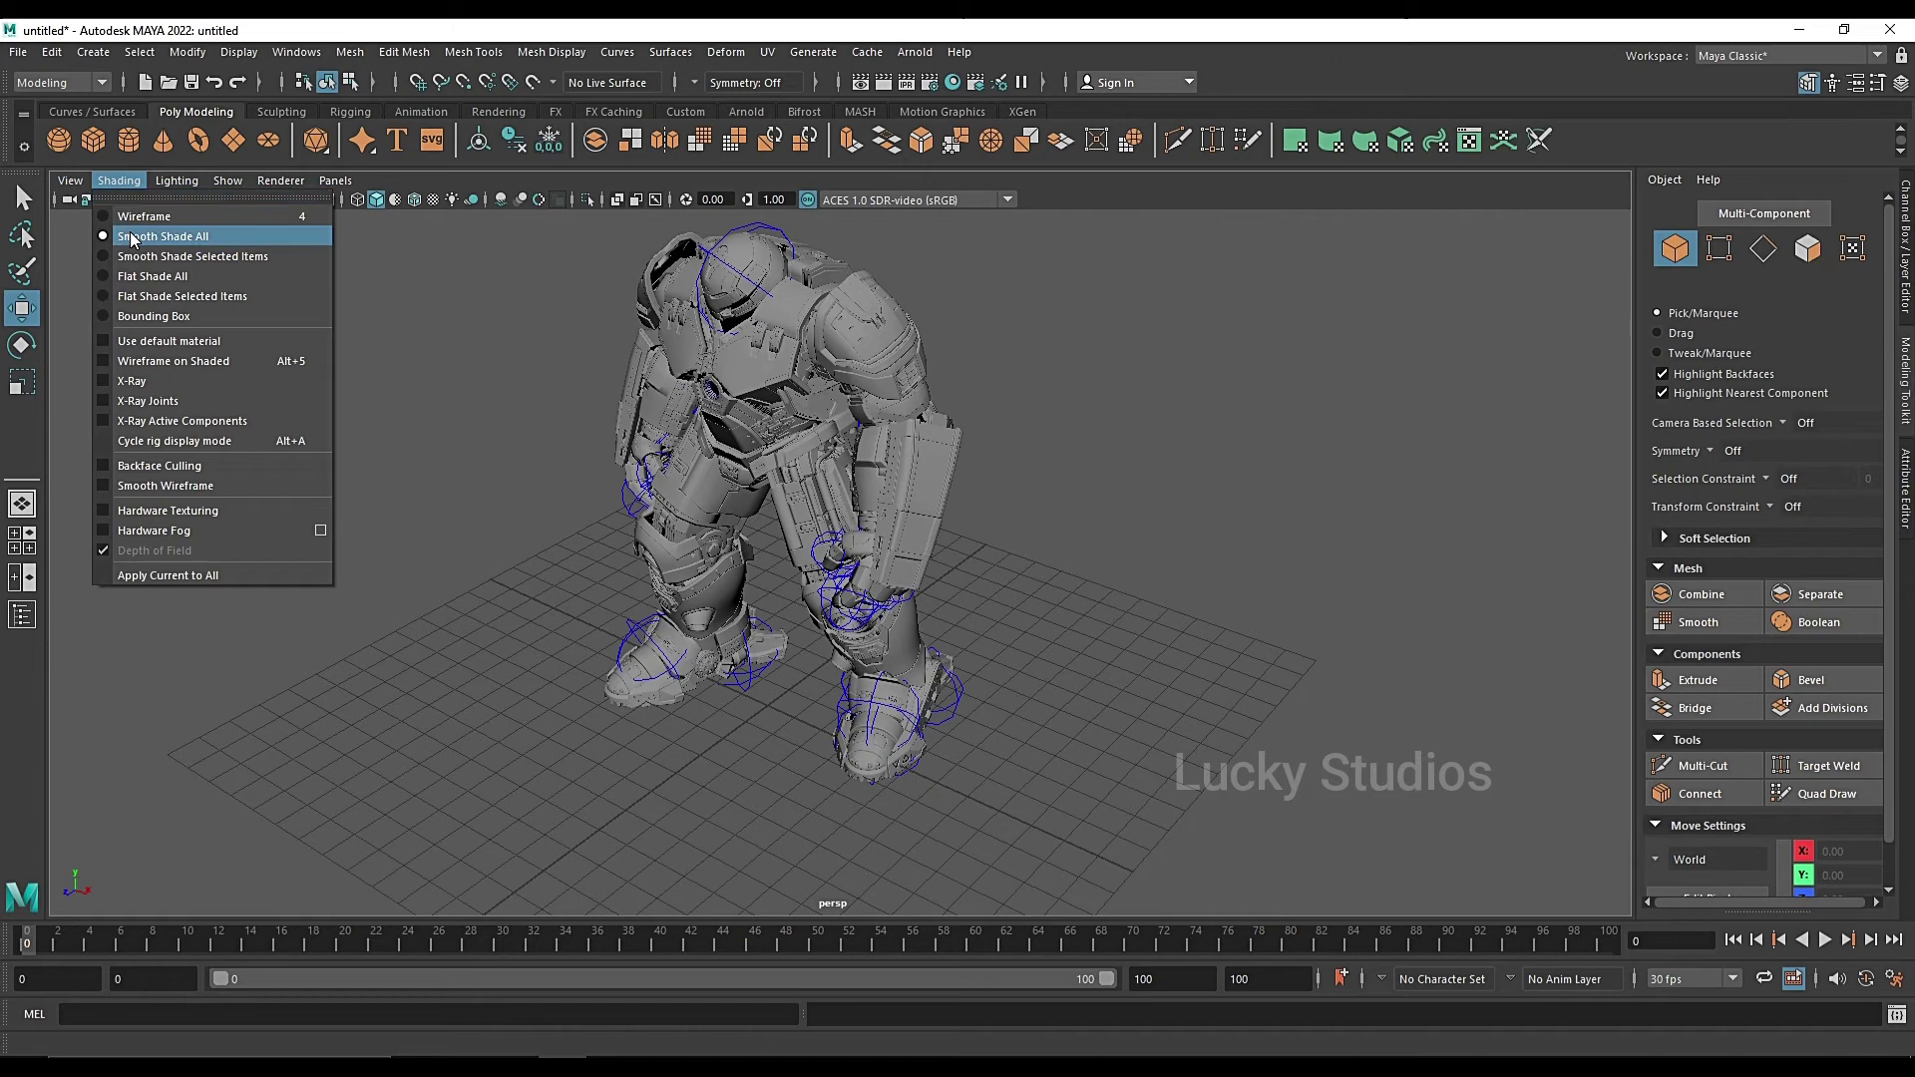
{"action": "left_click", "coordinate": [140, 216]}
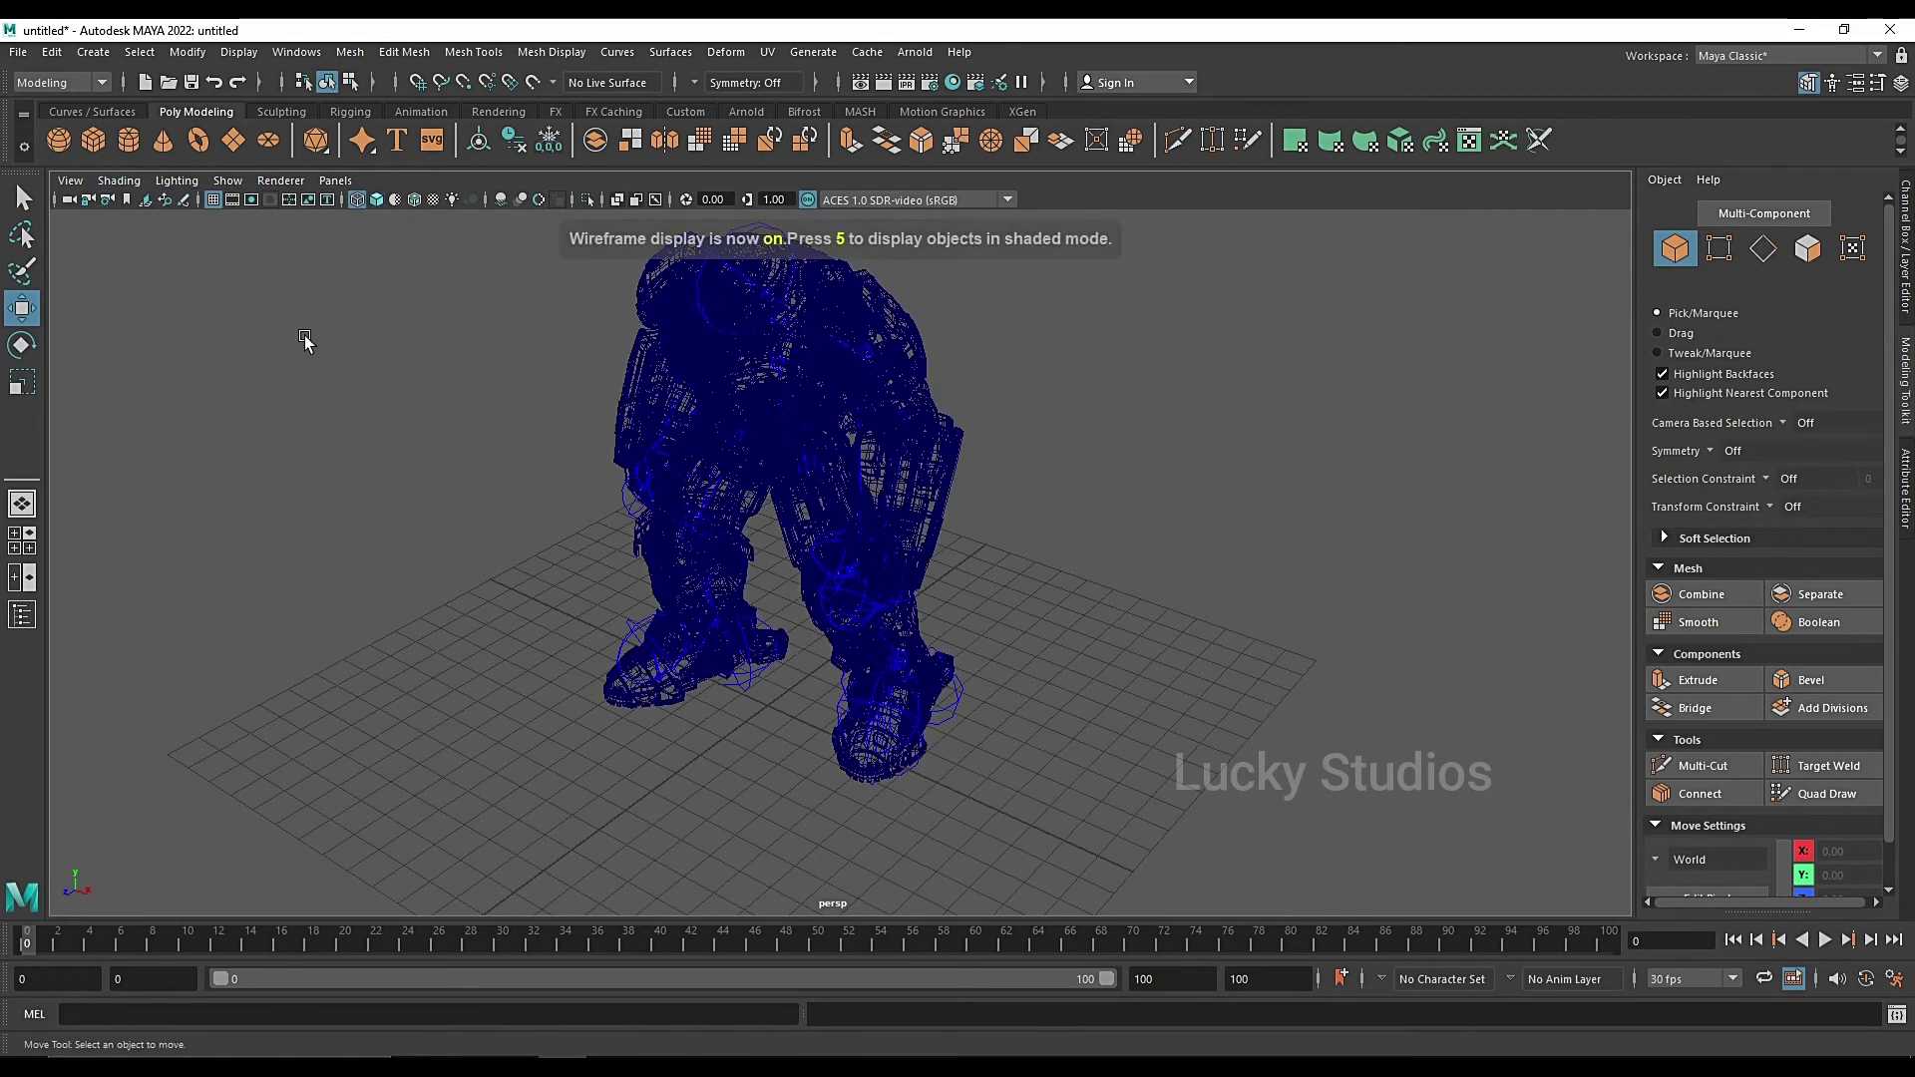
{"action": "left_click", "coordinate": [130, 182]}
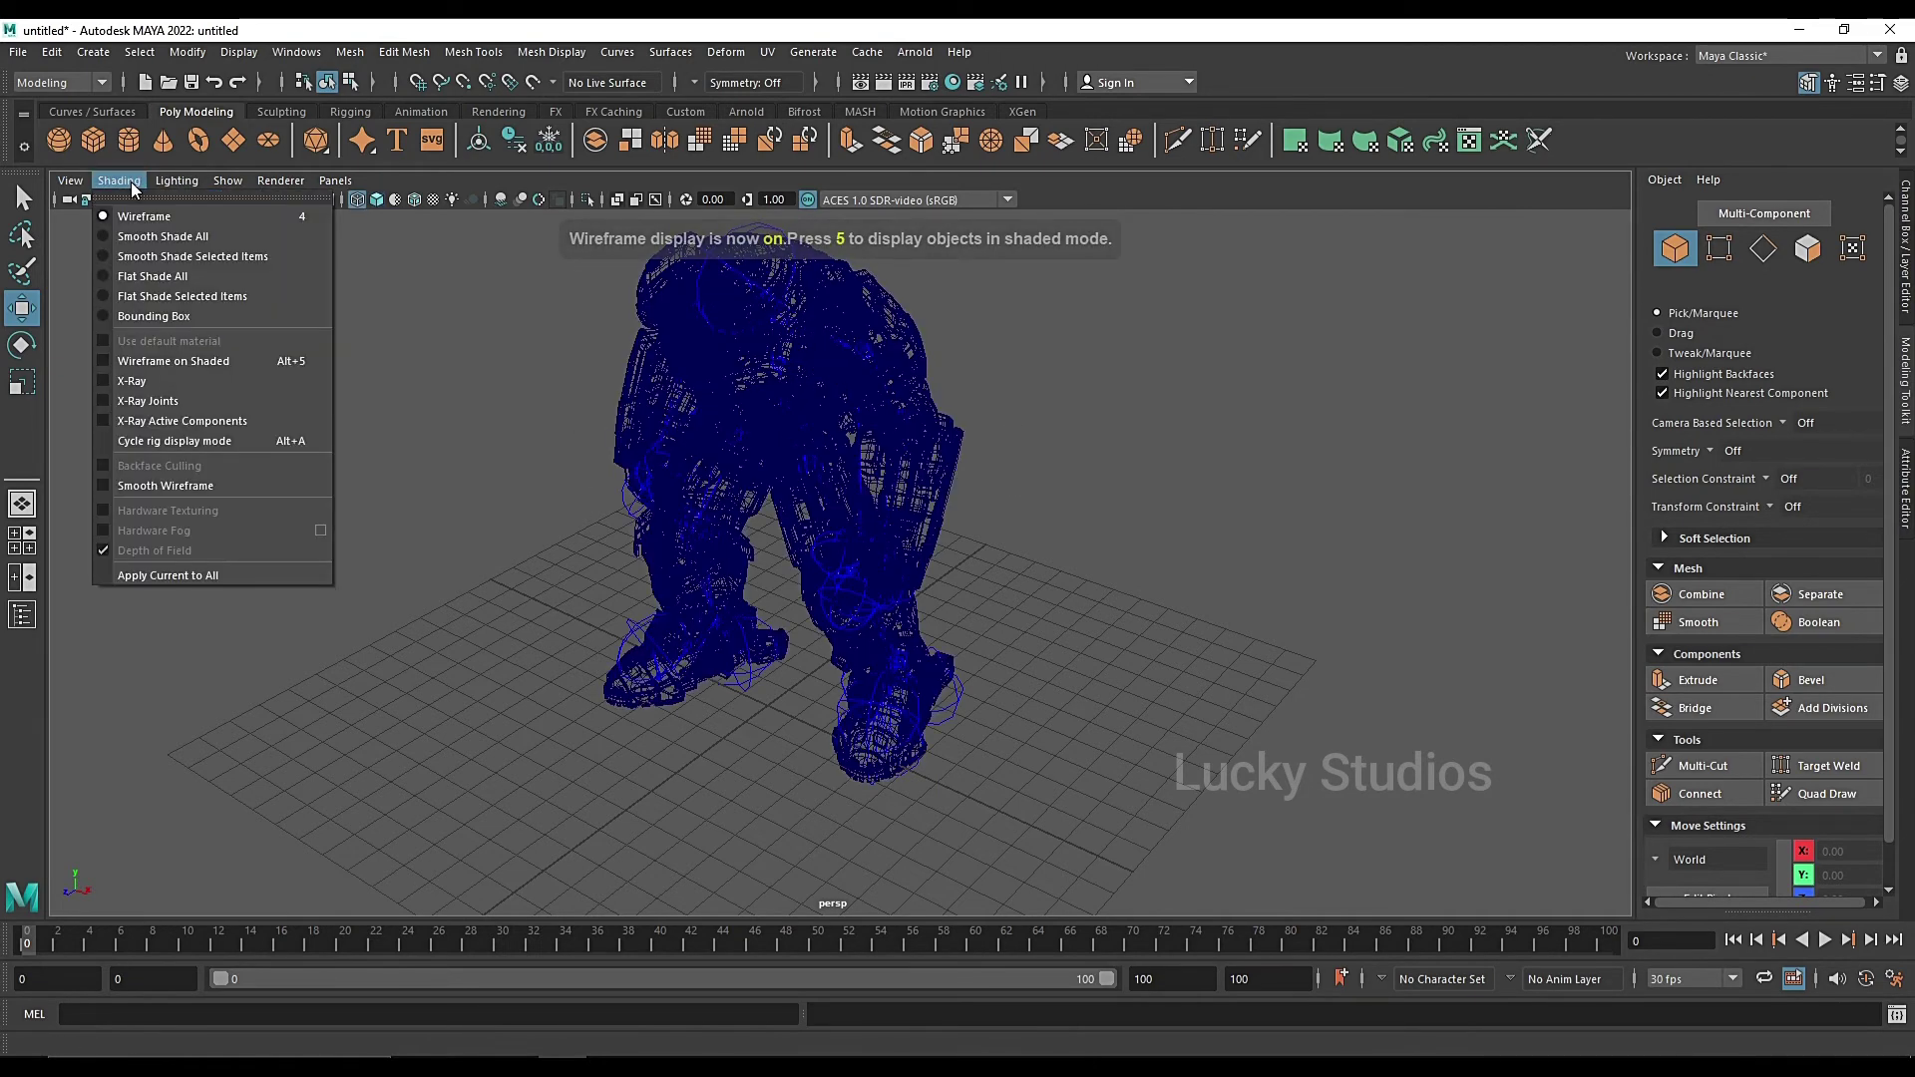
{"action": "left_click", "coordinate": [107, 379]}
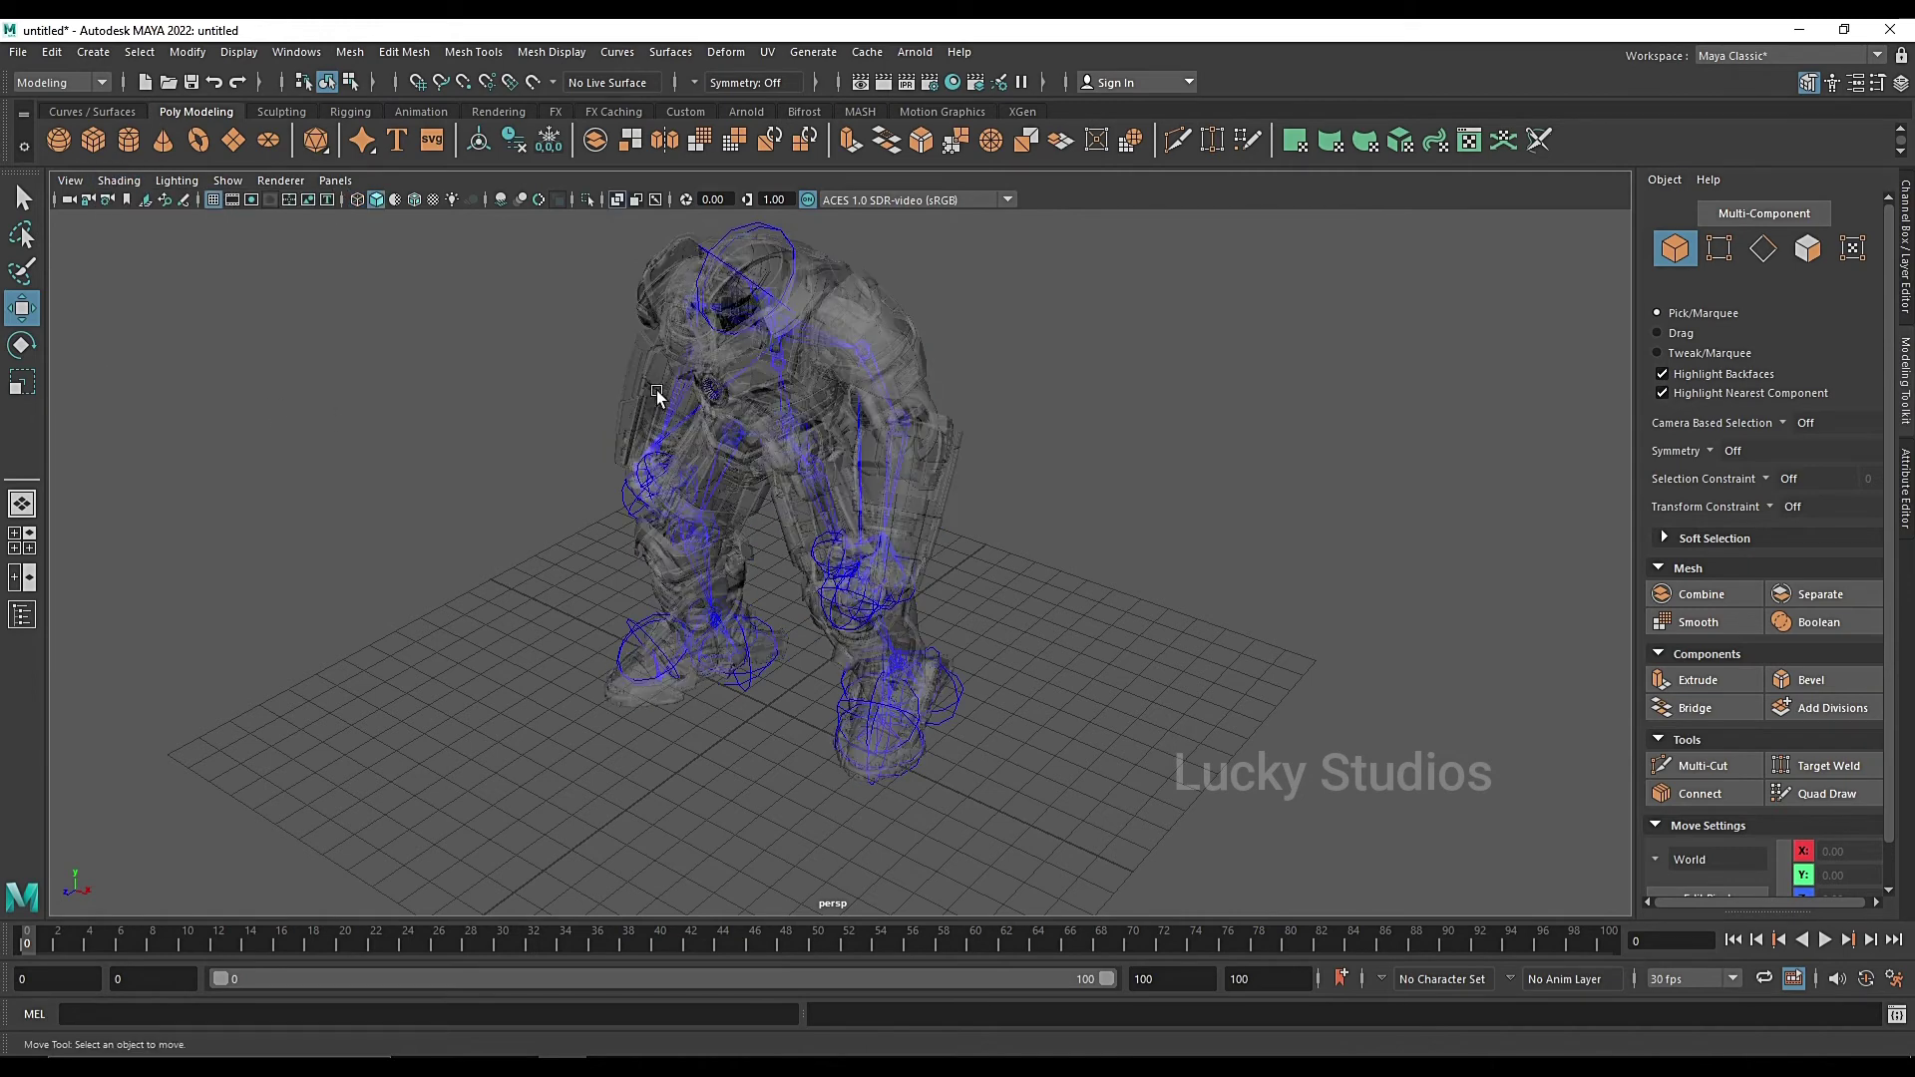
{"action": "scroll", "coordinate": [656, 391], "scroll_direction": "up", "scroll_amount": 2}
{"action": "scroll", "coordinate": [716, 425], "scroll_direction": "down", "scroll_amount": 4}
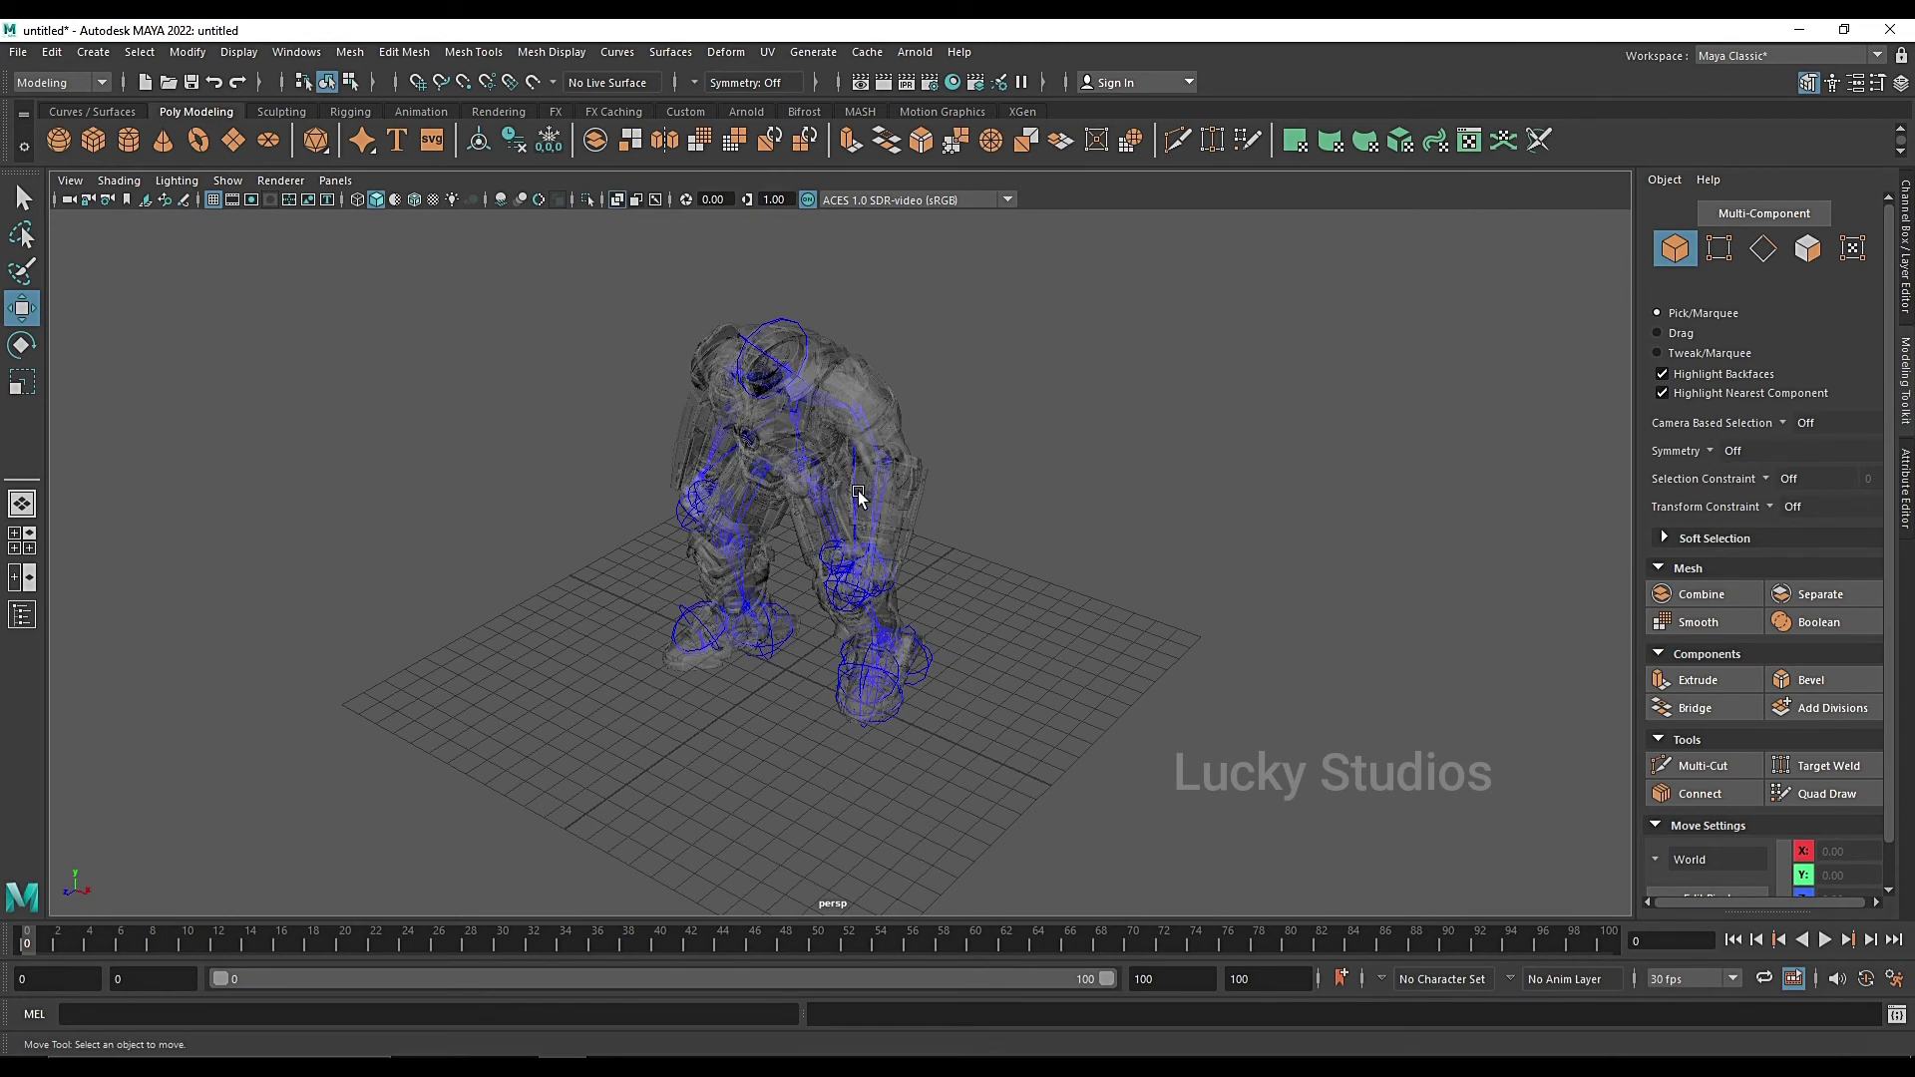
- Turn off X-Ray, preview Wireframe and Wireframe on Shaded, end on Smooth Shade All, then dolly in
{"action": "key", "text": "alt+x"}
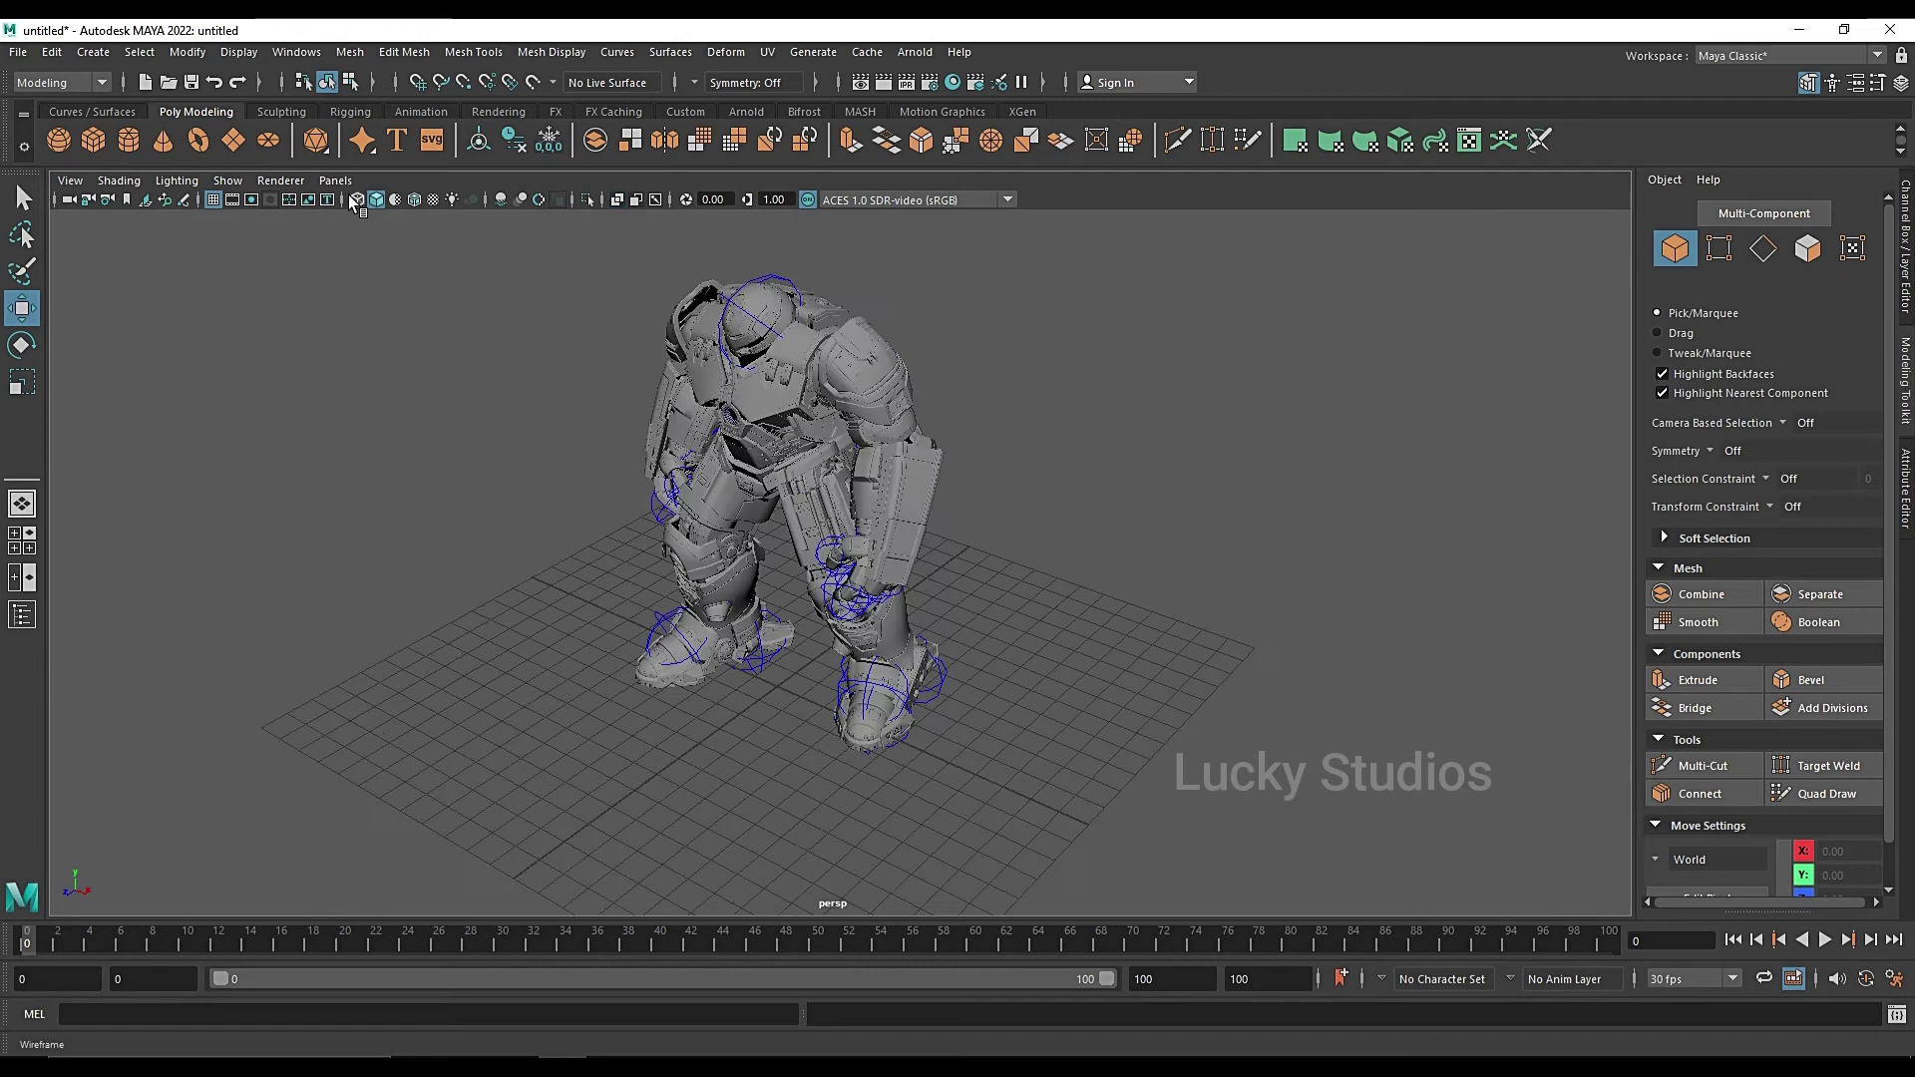
{"action": "left_click", "coordinate": [355, 199]}
{"action": "left_click", "coordinate": [376, 200]}
{"action": "left_click", "coordinate": [414, 200]}
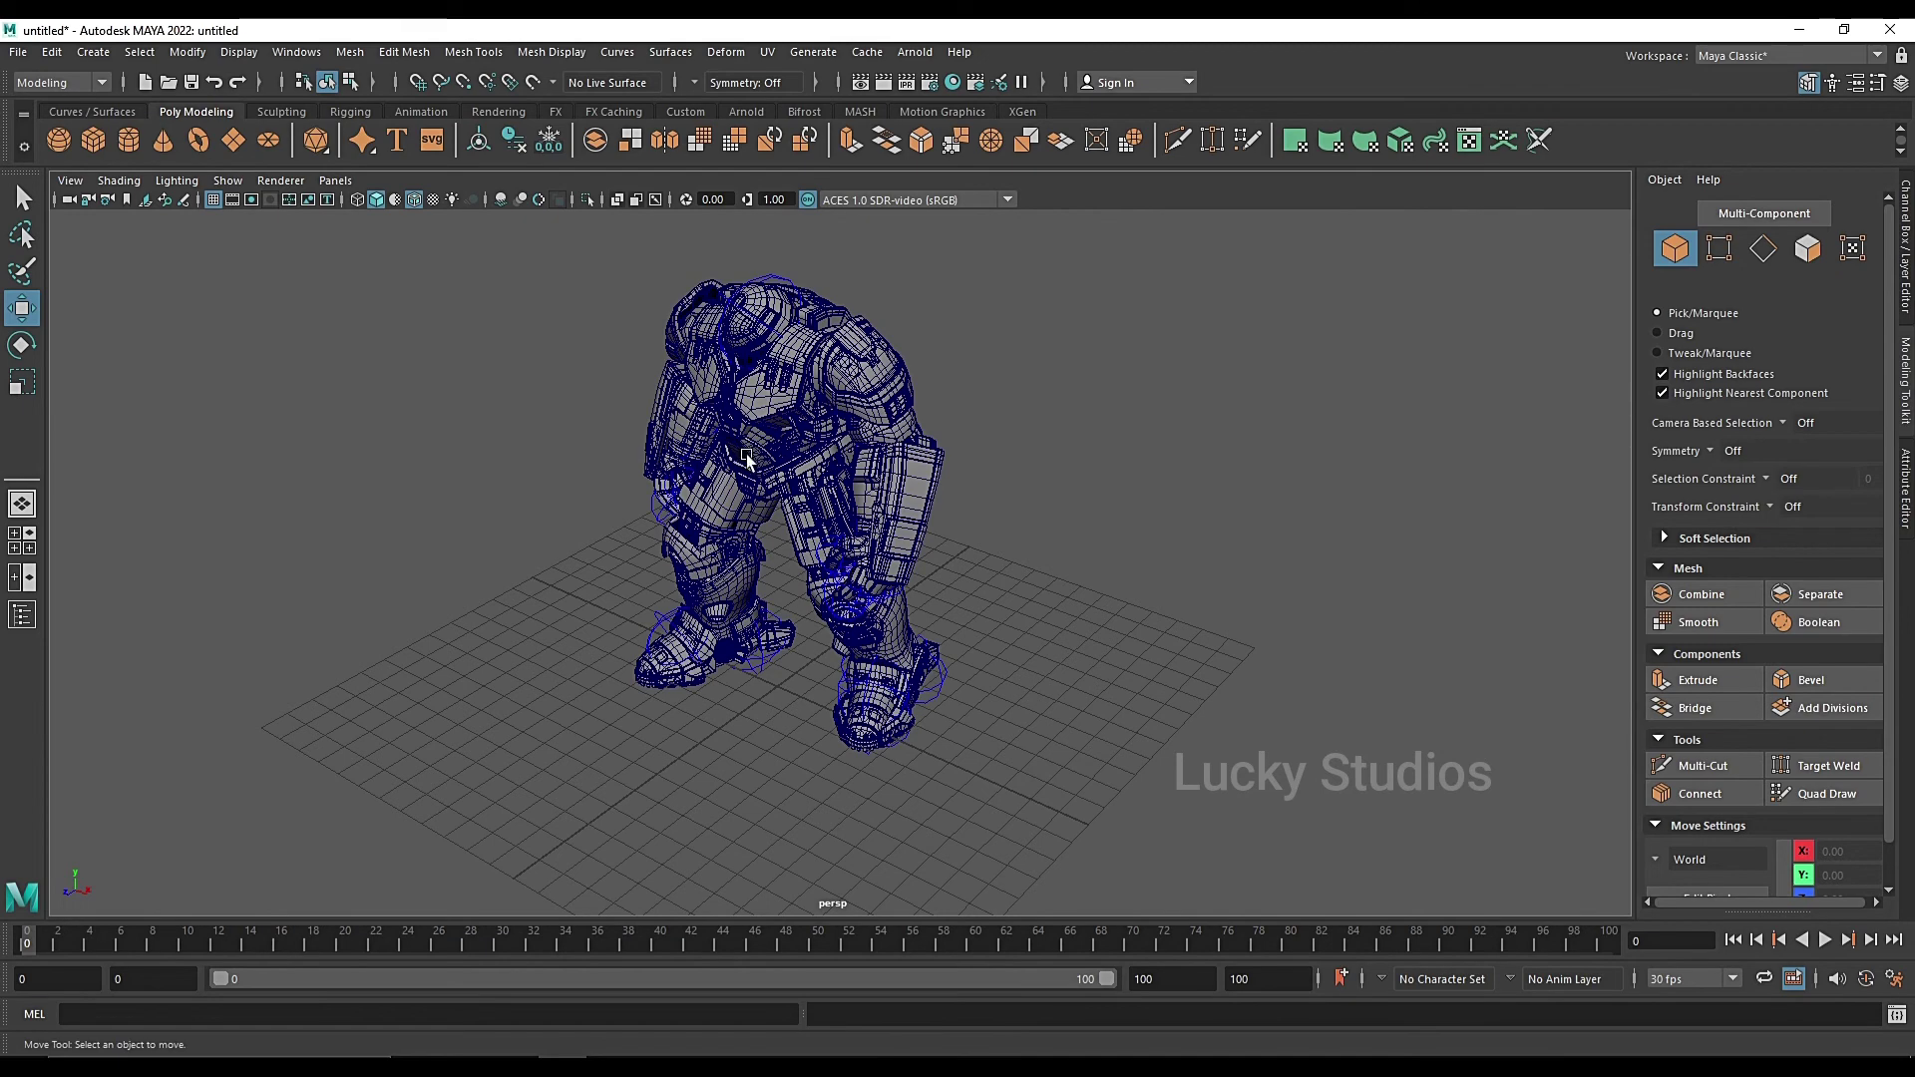
{"action": "left_click", "coordinate": [413, 202]}
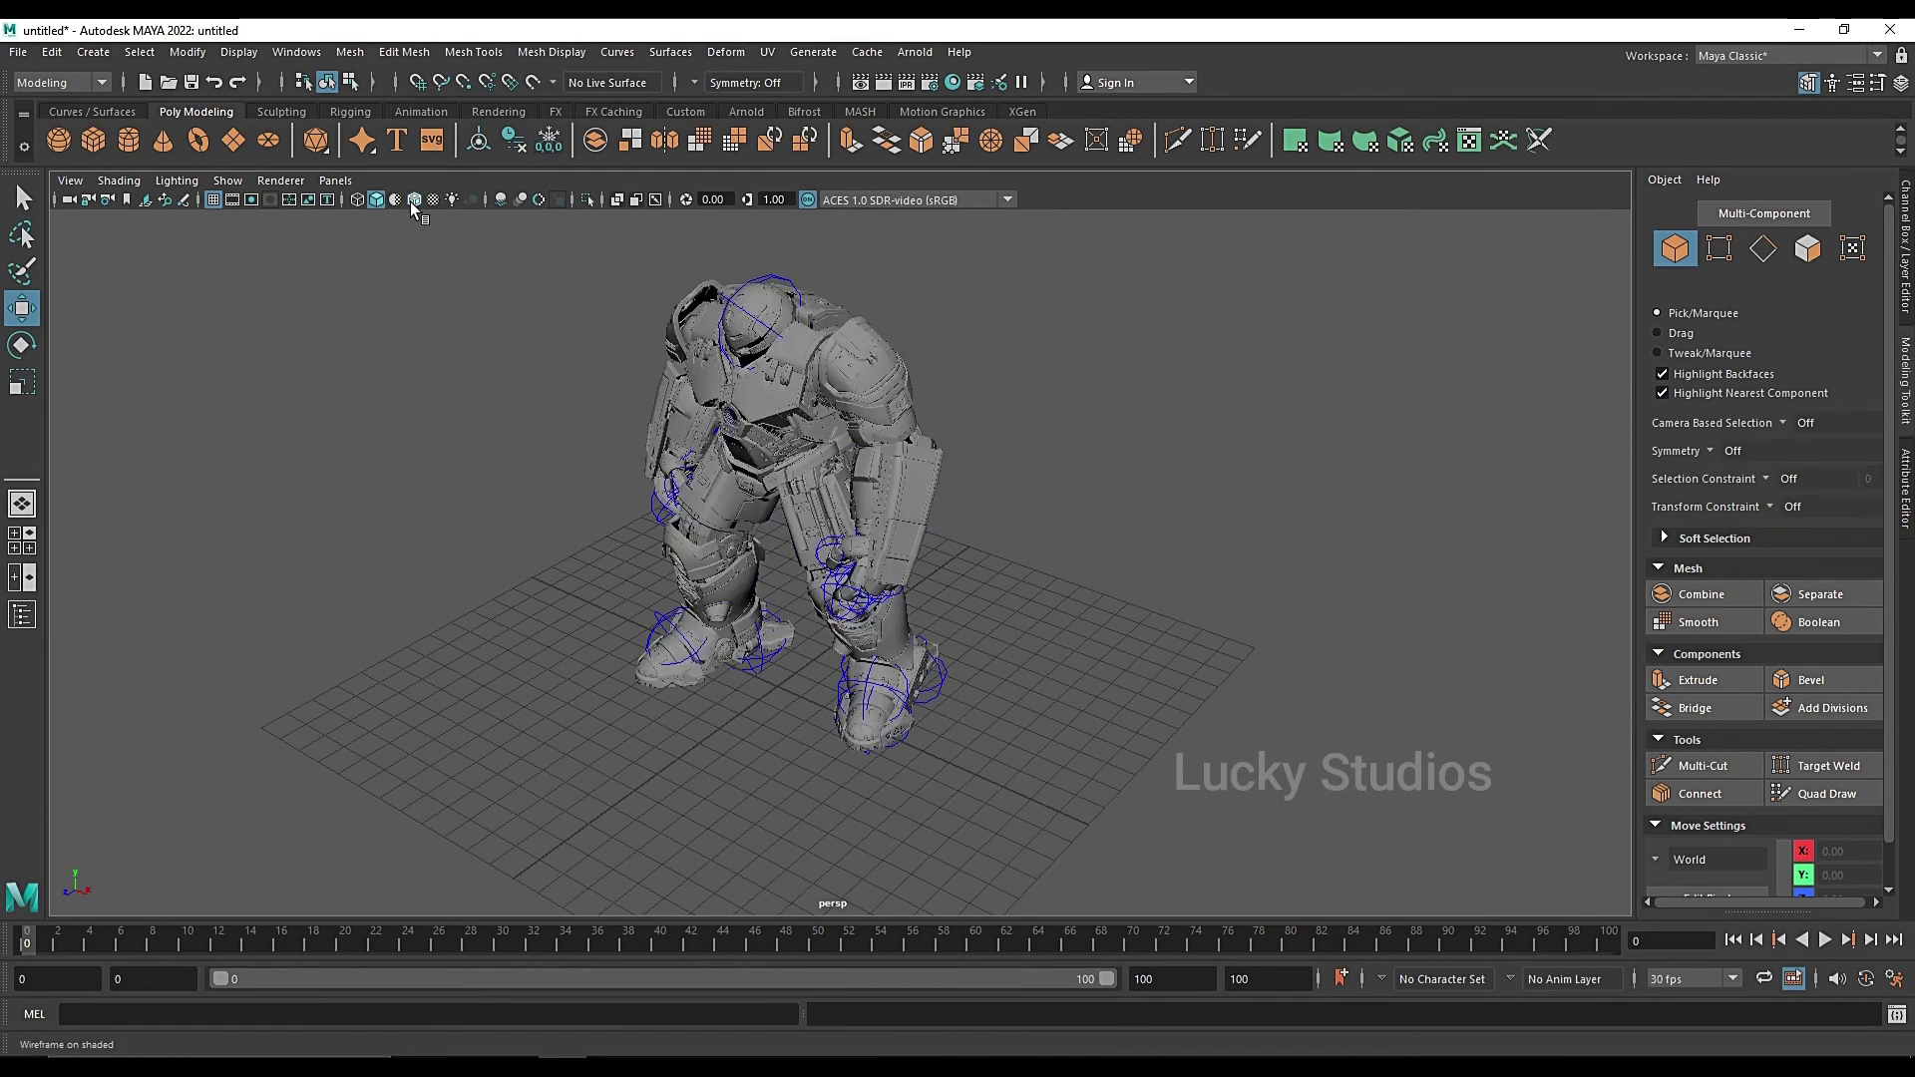
{"action": "right_click_drag", "start_coordinate": [350, 249], "coordinate": [605, 697], "text": "alt"}
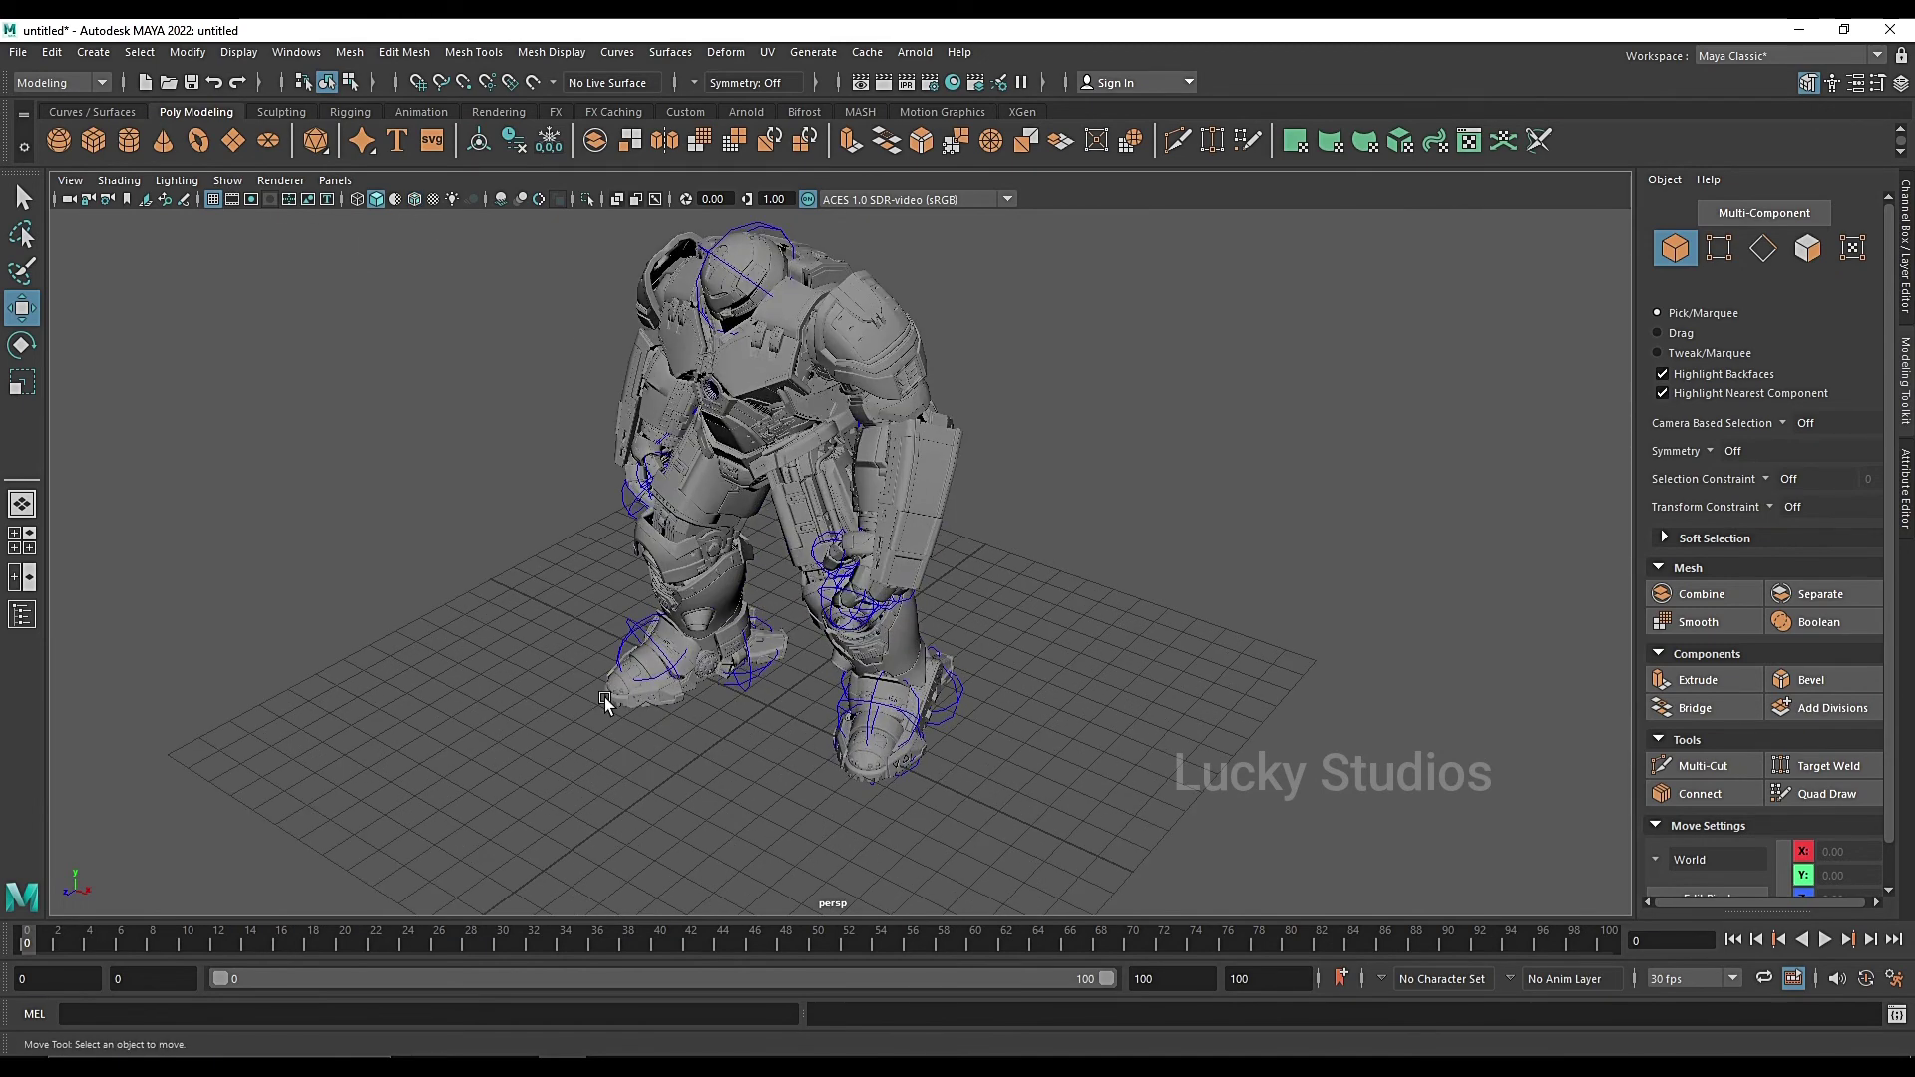